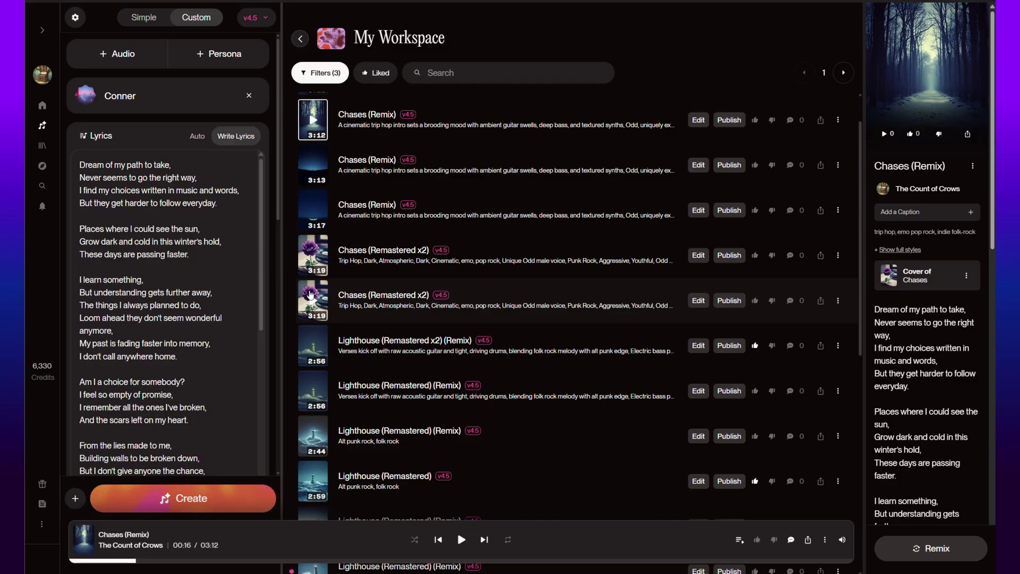
# - Play and pause Chases (Remastered x2), then open its three-dot menu to edit it
pyautogui.click(312, 297)
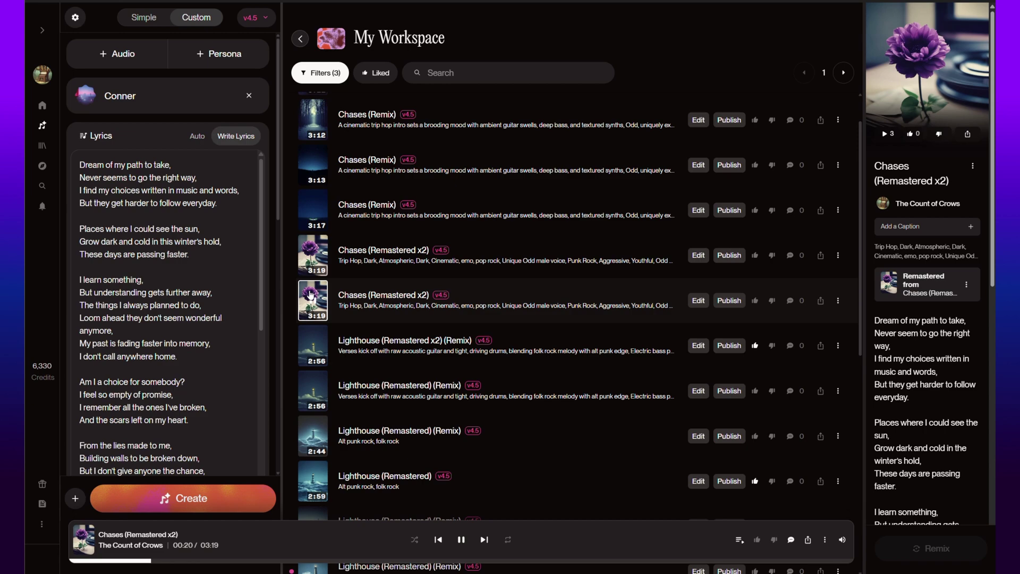
pyautogui.click(461, 540)
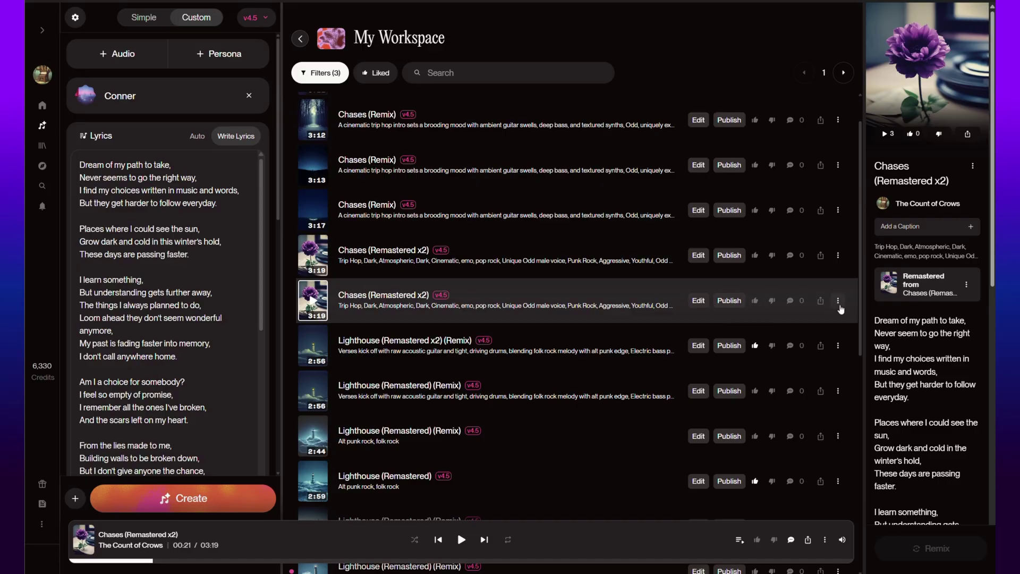
pyautogui.click(837, 300)
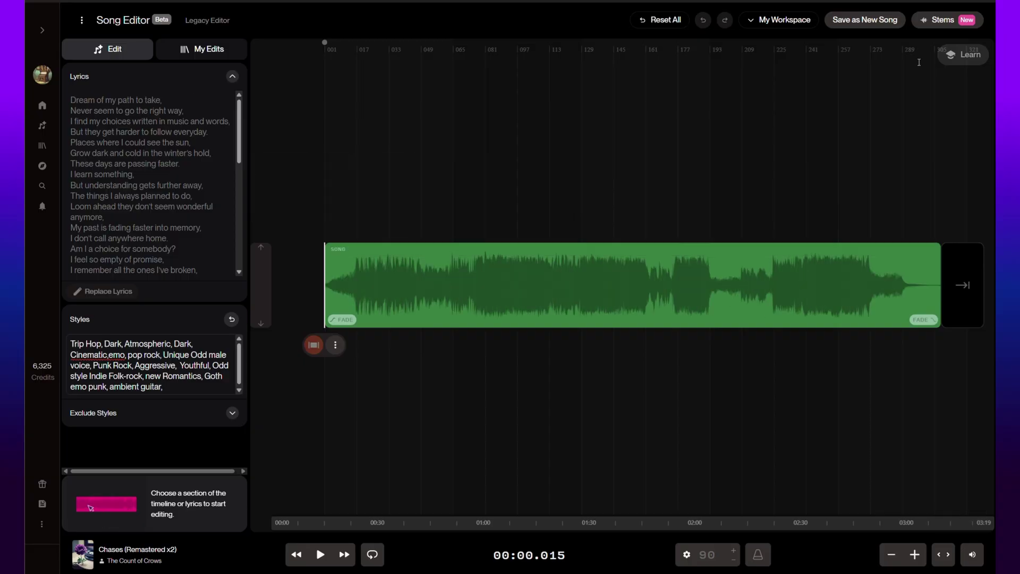
# - Toggle the Learn tips, then select 'seem' (00:13.96–00:14.20) in the lyrics
pyautogui.click(965, 54)
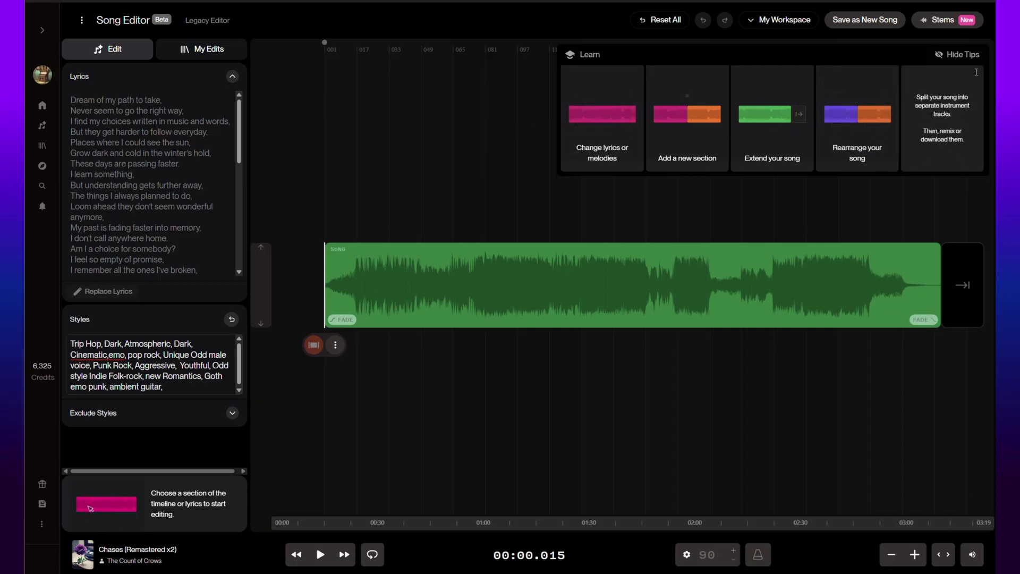
pyautogui.click(958, 54)
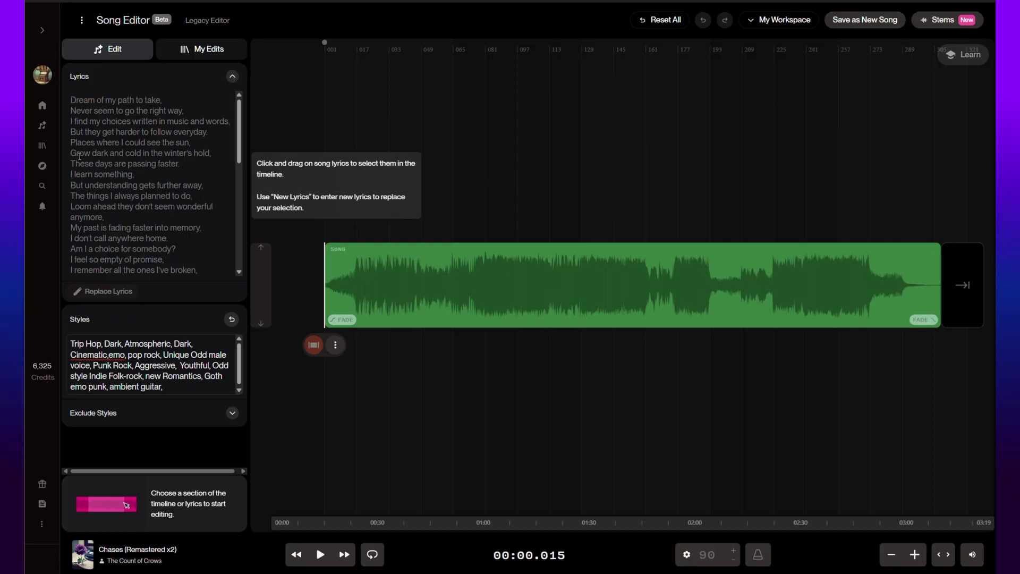
pyautogui.click(103, 111)
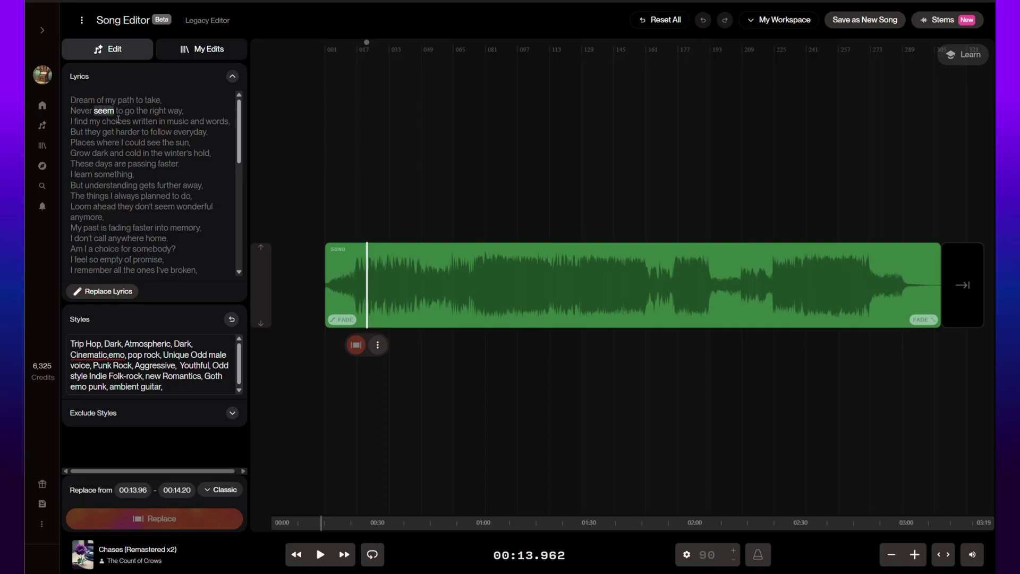
pyautogui.write('s')
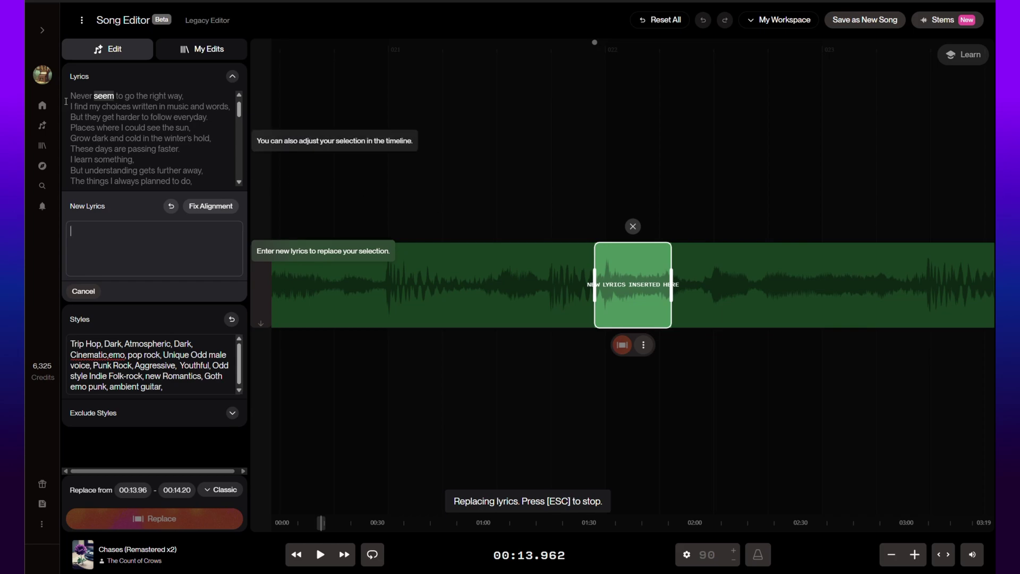
# - Widen the replace range to cover the whole line, 00:13.64–00:15.24
pyautogui.moveTo(70, 97); pyautogui.dragTo(184, 110)
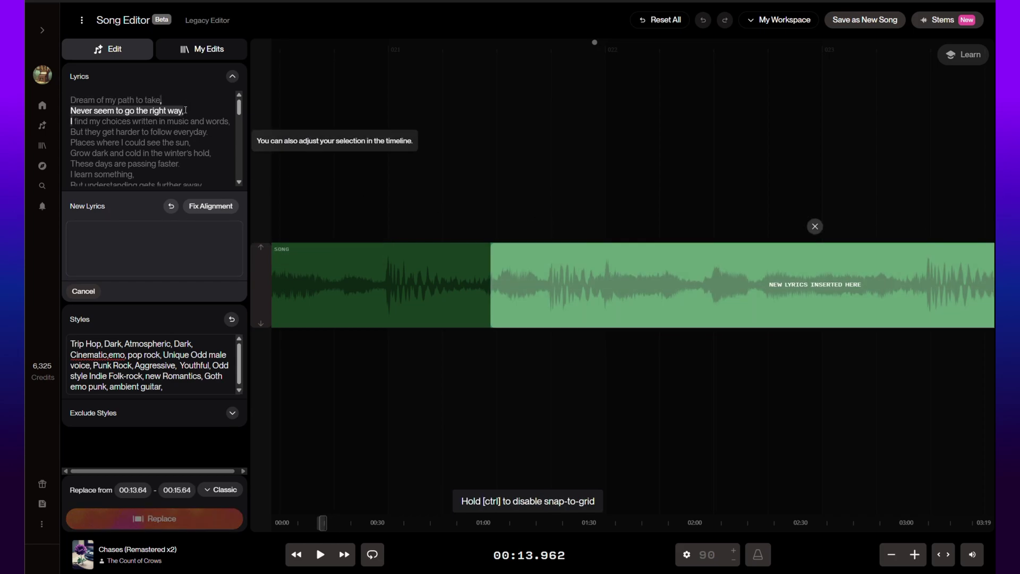
pyautogui.press('Return')
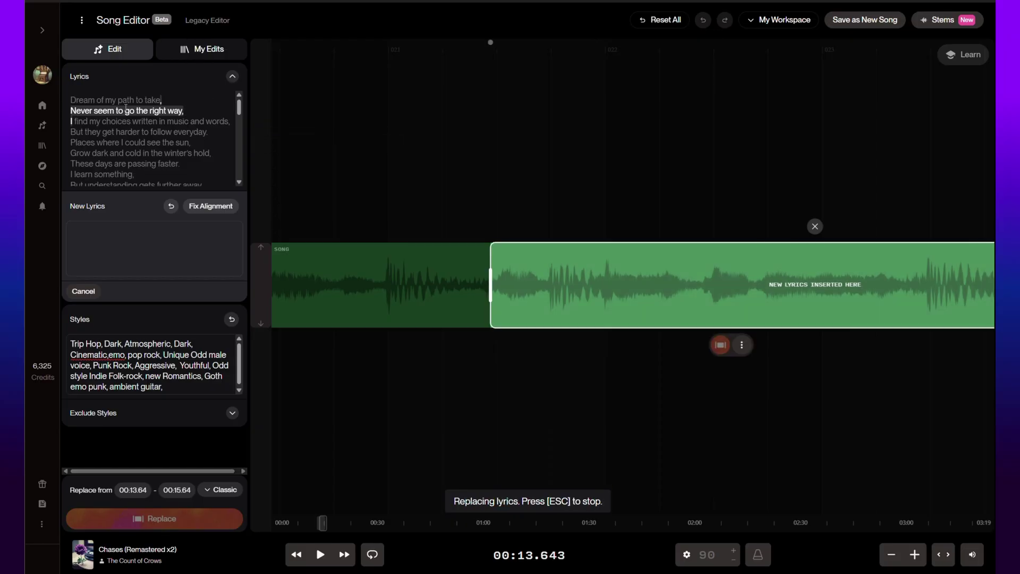
pyautogui.doubleClick(80, 110)
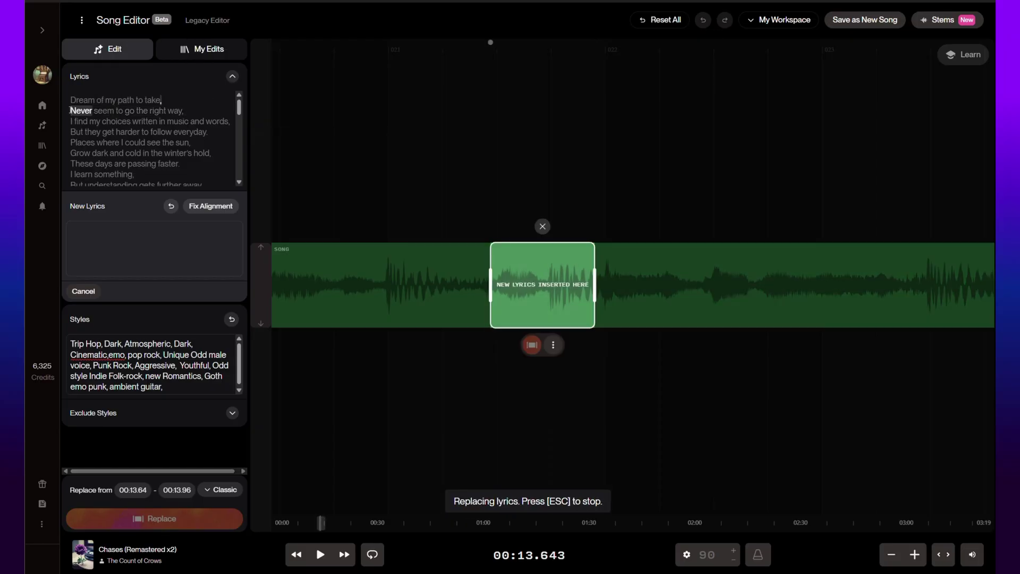
pyautogui.moveTo(594, 285); pyautogui.dragTo(992, 285)
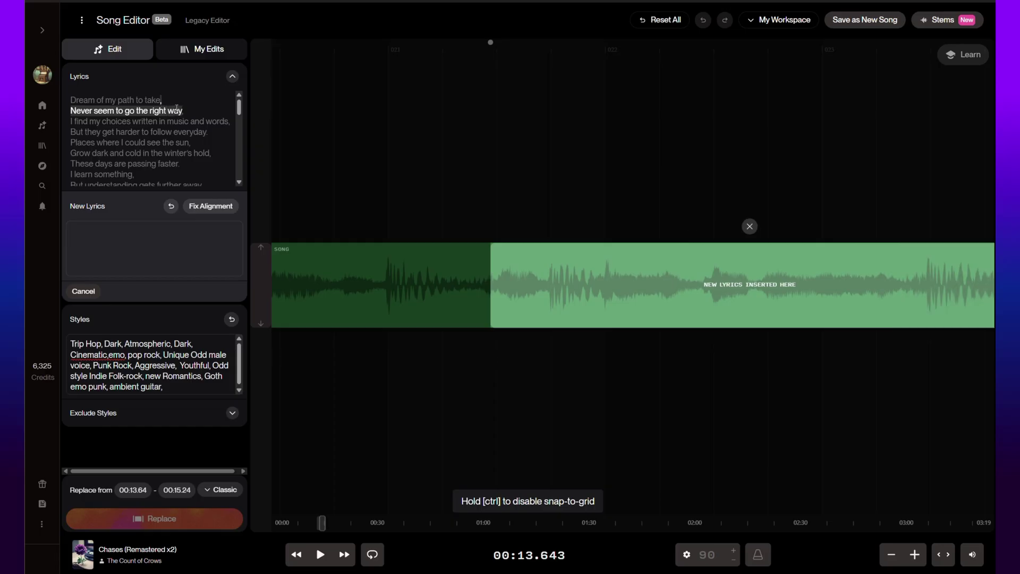
pyautogui.press('Return')
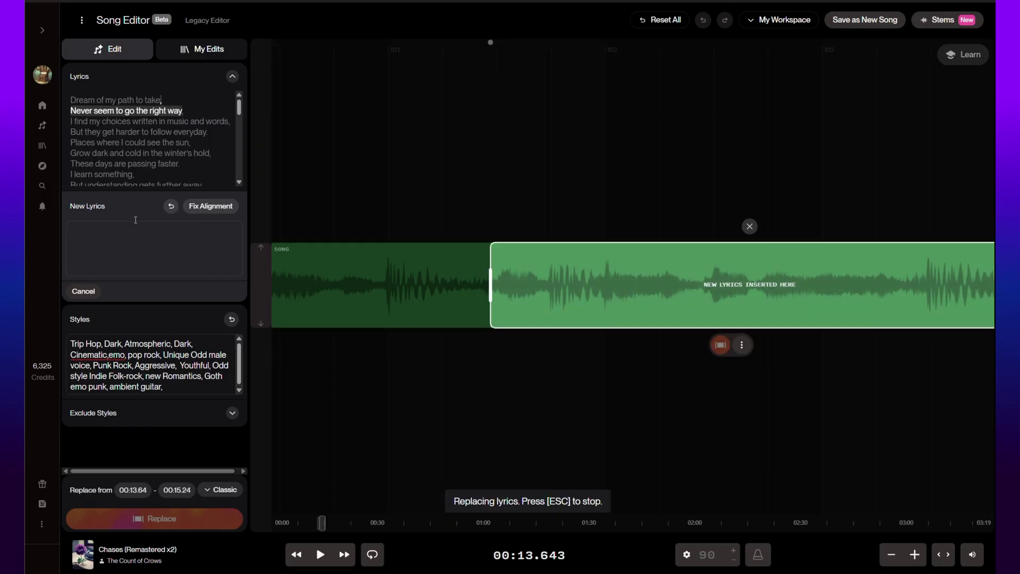
# - Enter 'Never seems to go the right way' as the new lyrics
pyautogui.click(135, 220)
pyautogui.write('Never seem to go the right way')
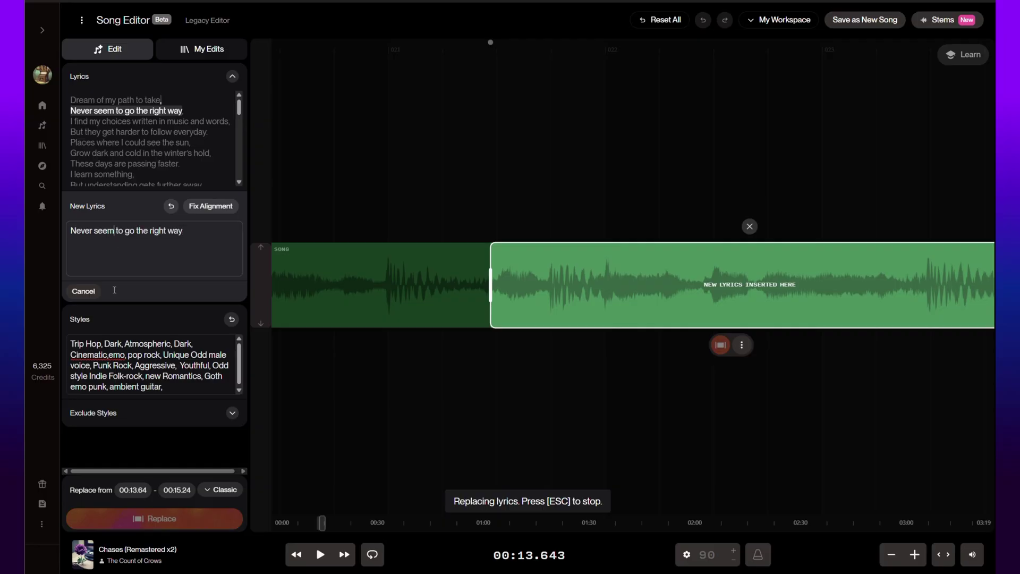
pyautogui.write('s')
pyautogui.click(214, 490)
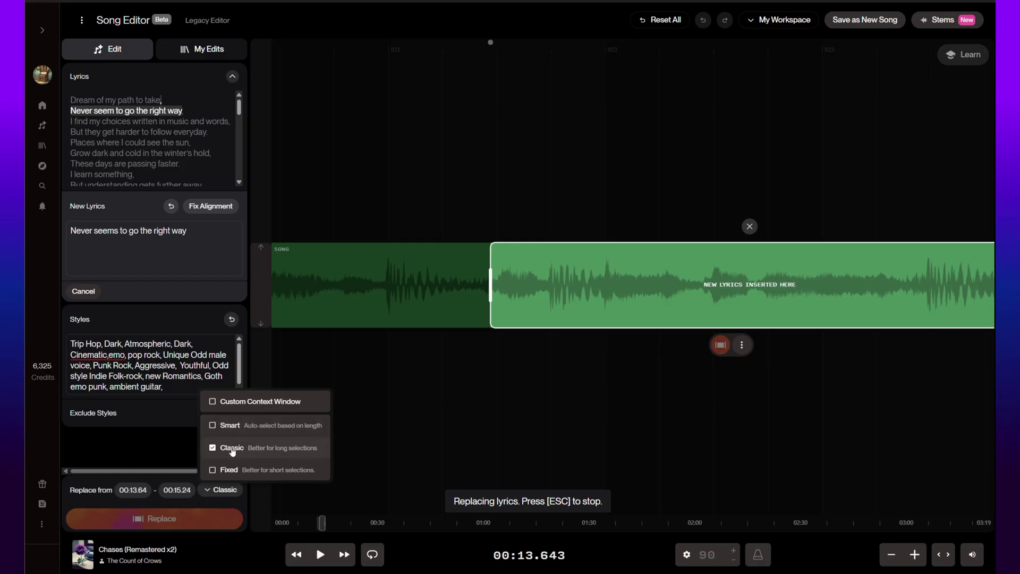
# - Try the Smart and Classic context modes, then settle on Fixed
pyautogui.click(212, 424)
pyautogui.click(216, 448)
pyautogui.click(214, 471)
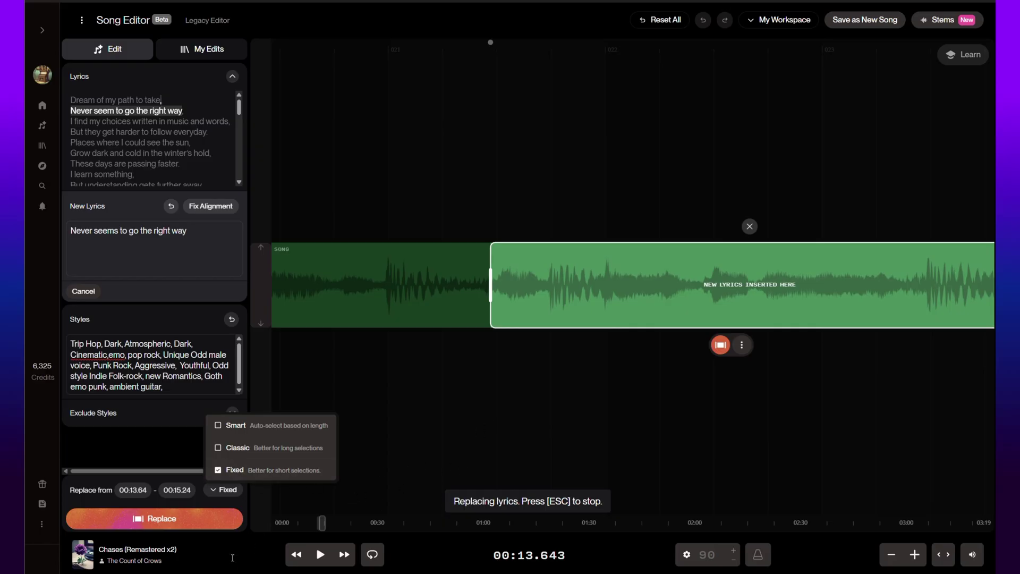
# - Generate 00:13–00:15 replacement alternates for 10 credits and list them under My Edits
pyautogui.click(187, 524)
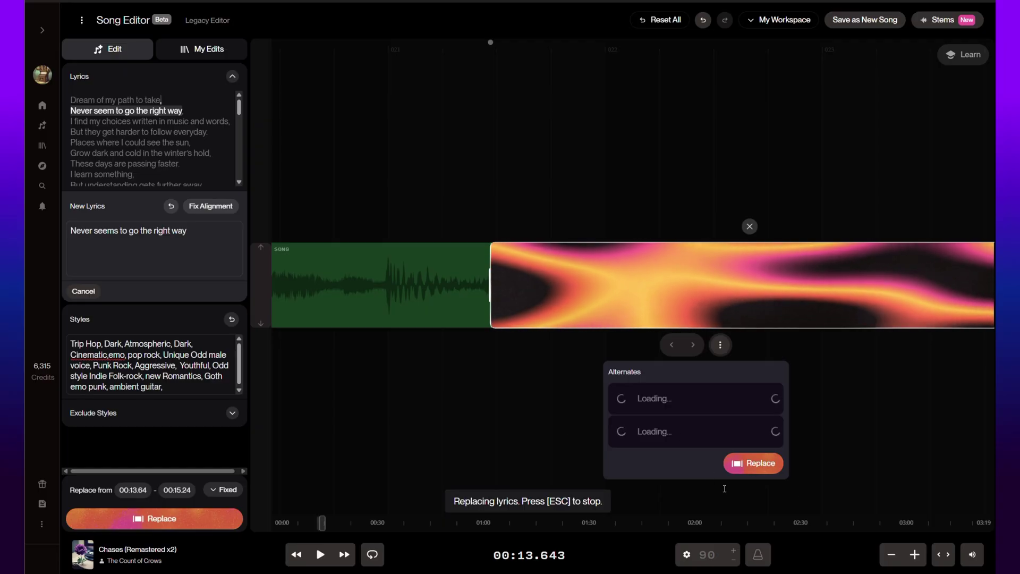
pyautogui.click(201, 48)
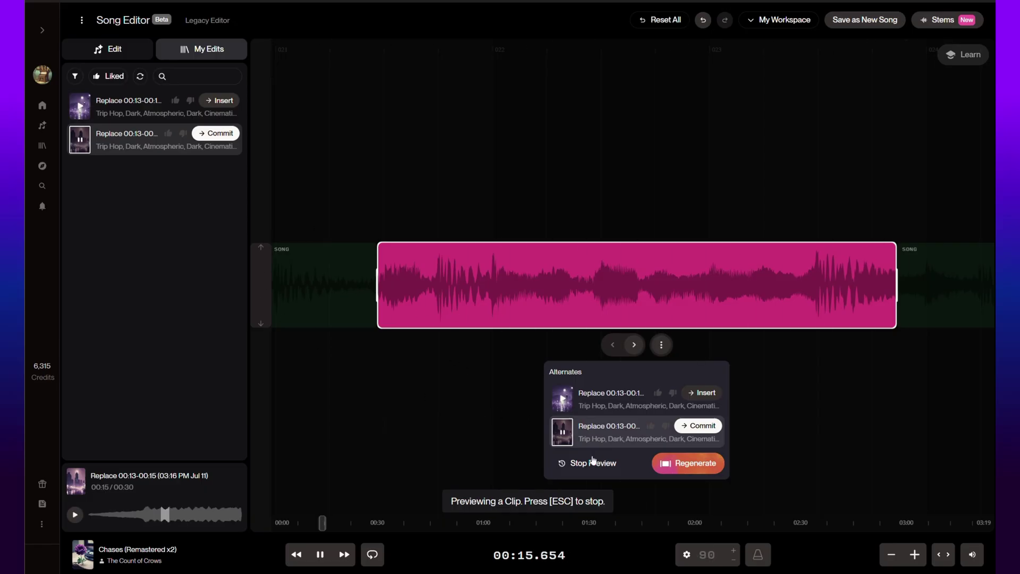
# - Preview both alternate takes, then regenerate a fresh set
pyautogui.click(562, 399)
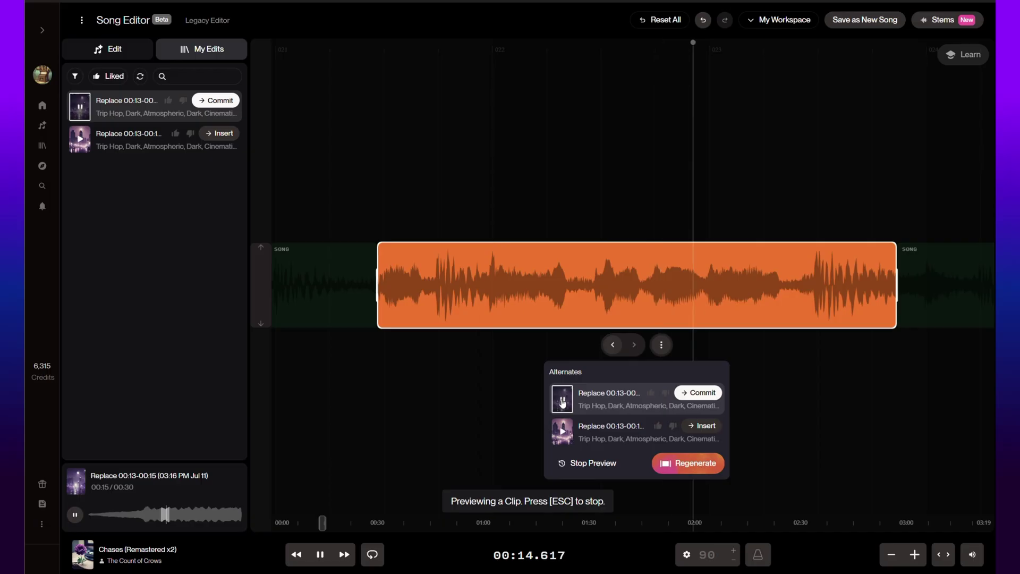
pyautogui.click(562, 398)
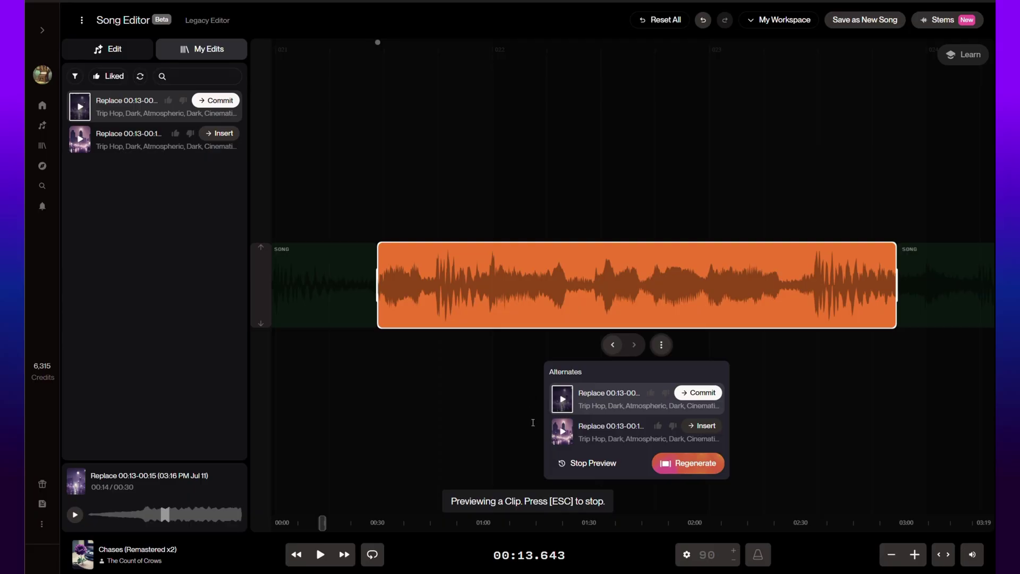
pyautogui.click(564, 434)
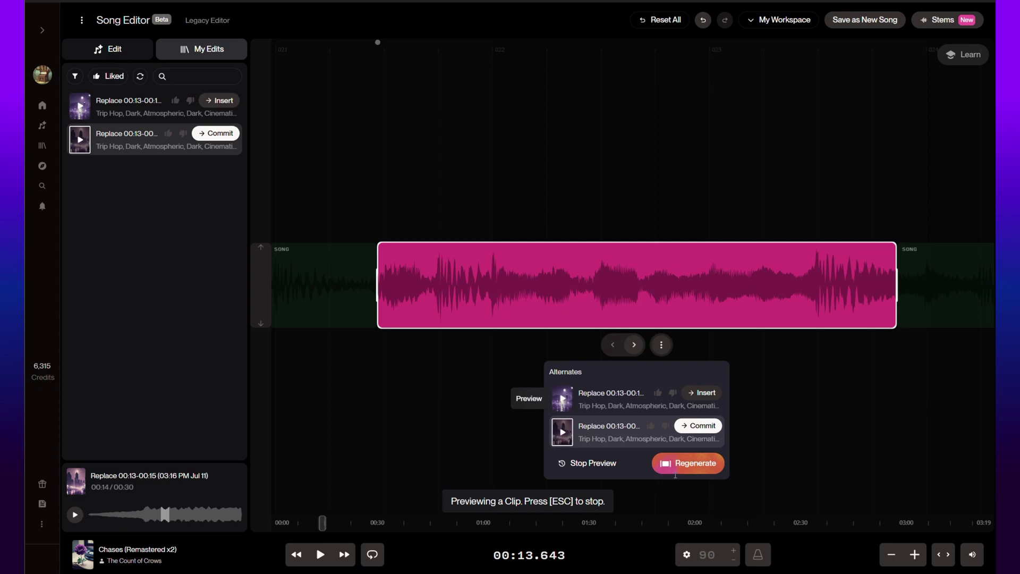
pyautogui.click(687, 463)
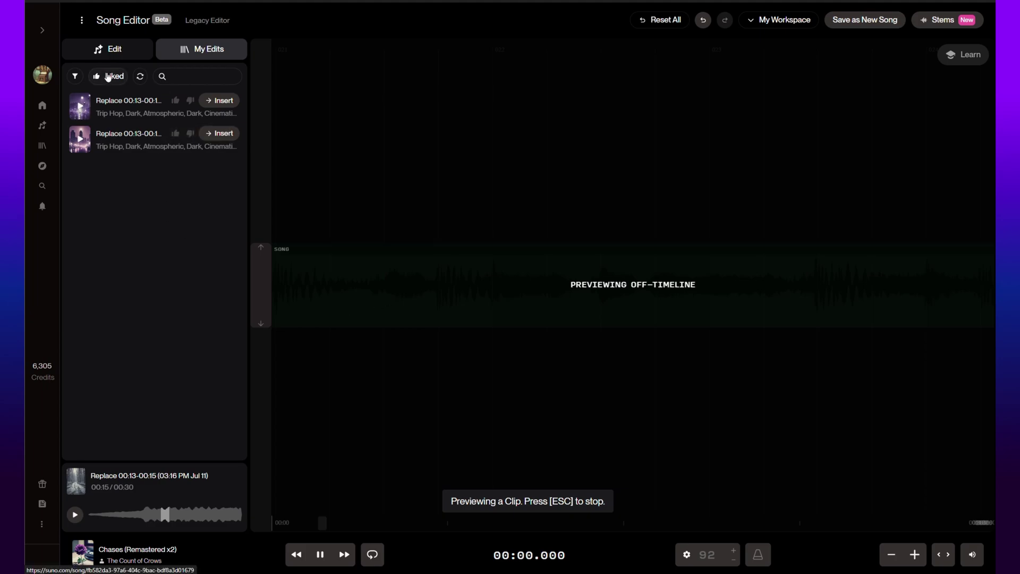
# - Preview the second generated take off-timeline, then stop the preview
pyautogui.click(115, 49)
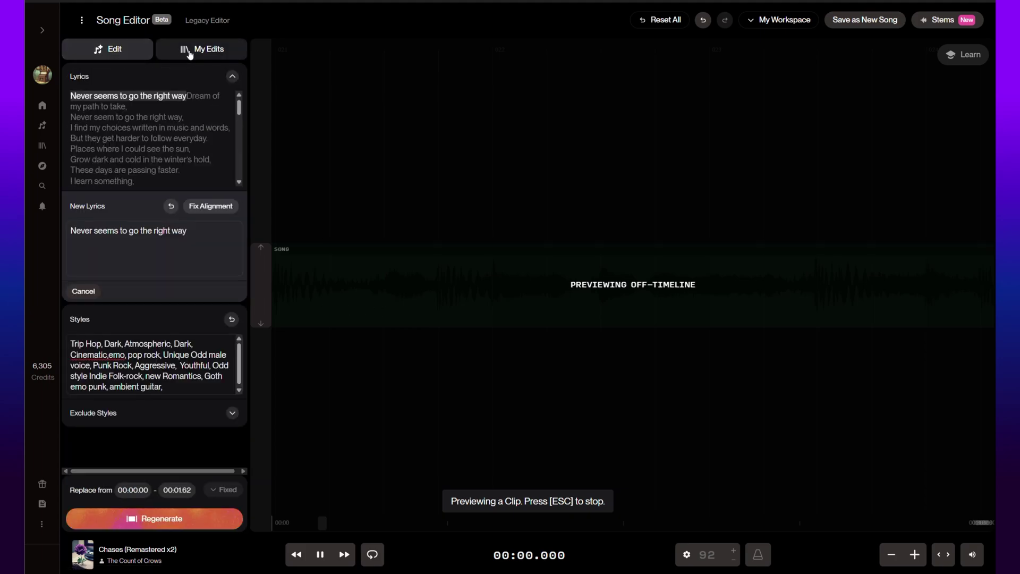
pyautogui.click(193, 51)
pyautogui.click(80, 107)
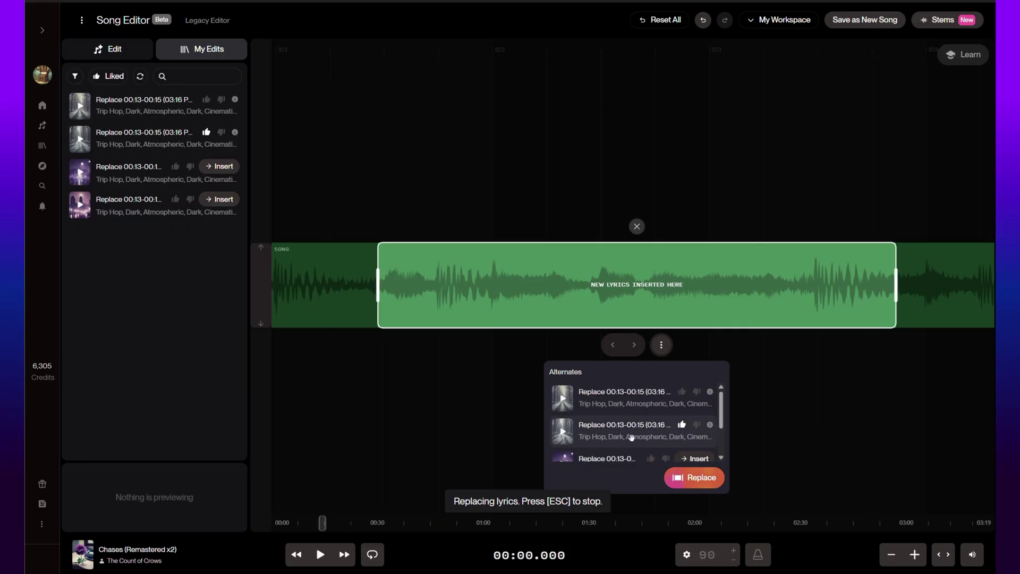
pyautogui.click(562, 430)
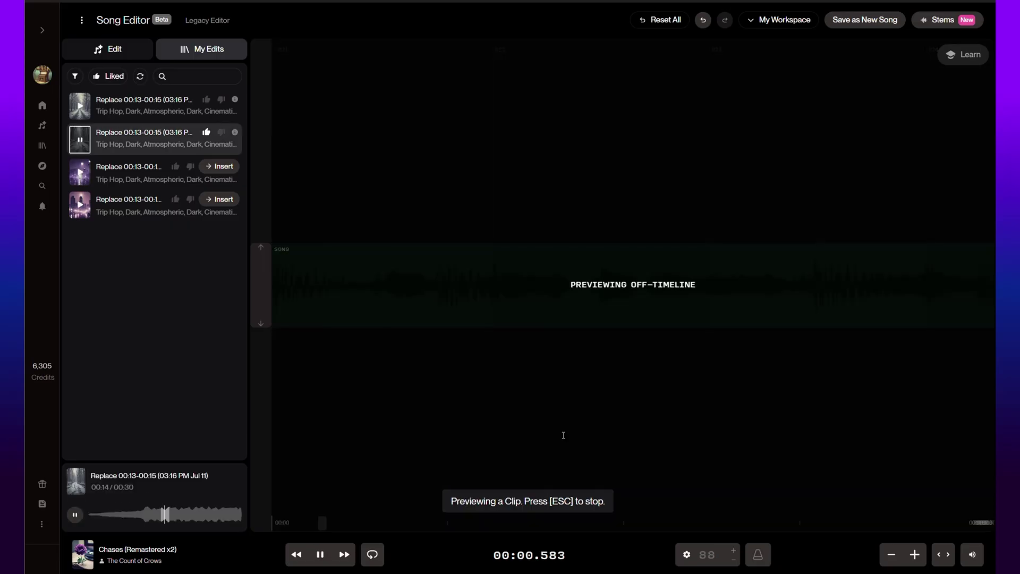
pyautogui.press('Escape')
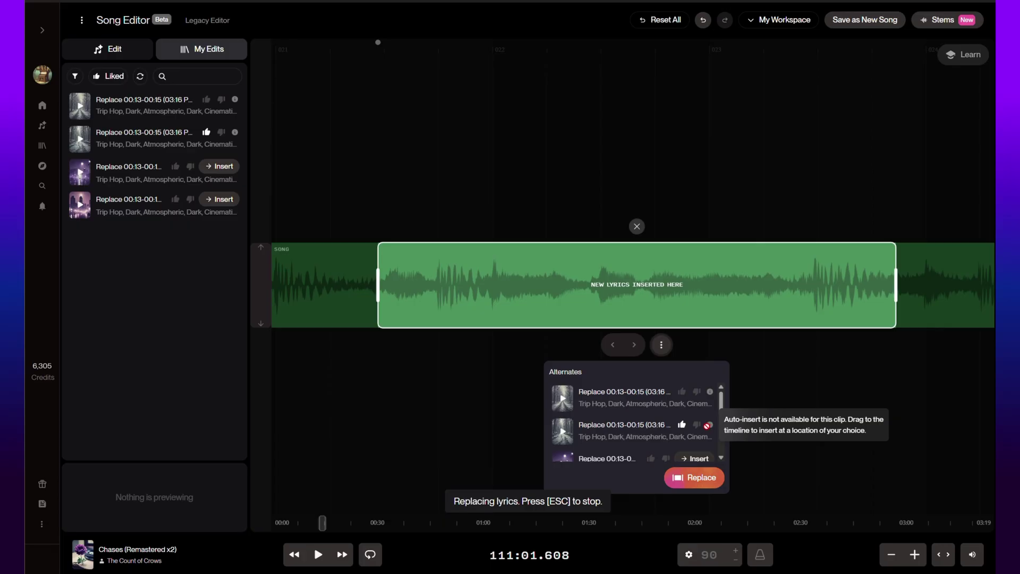
# - Play back the replaced 00:13–00:15 section, then return to the whole-song view
pyautogui.click(128, 137)
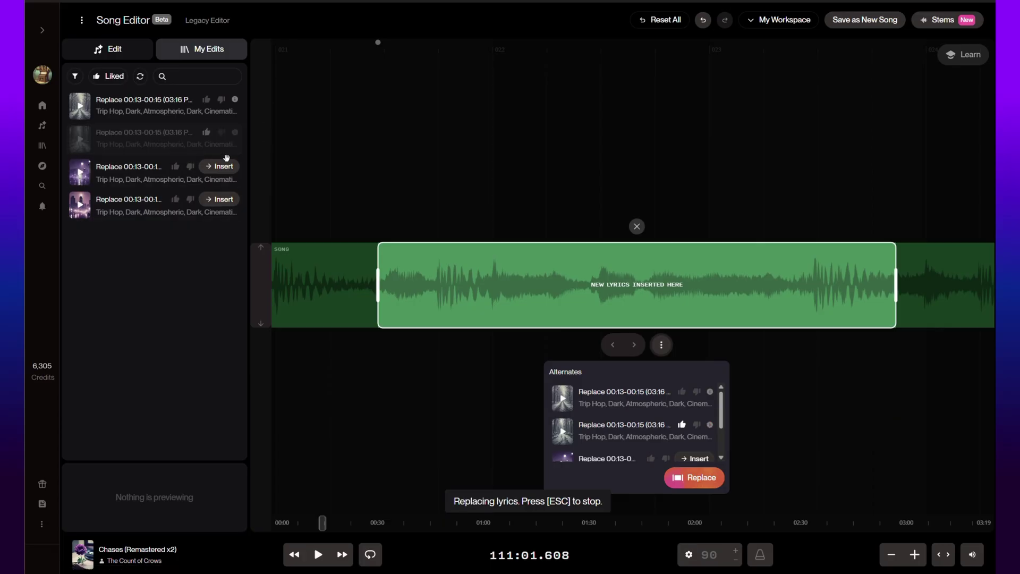
pyautogui.press('space')
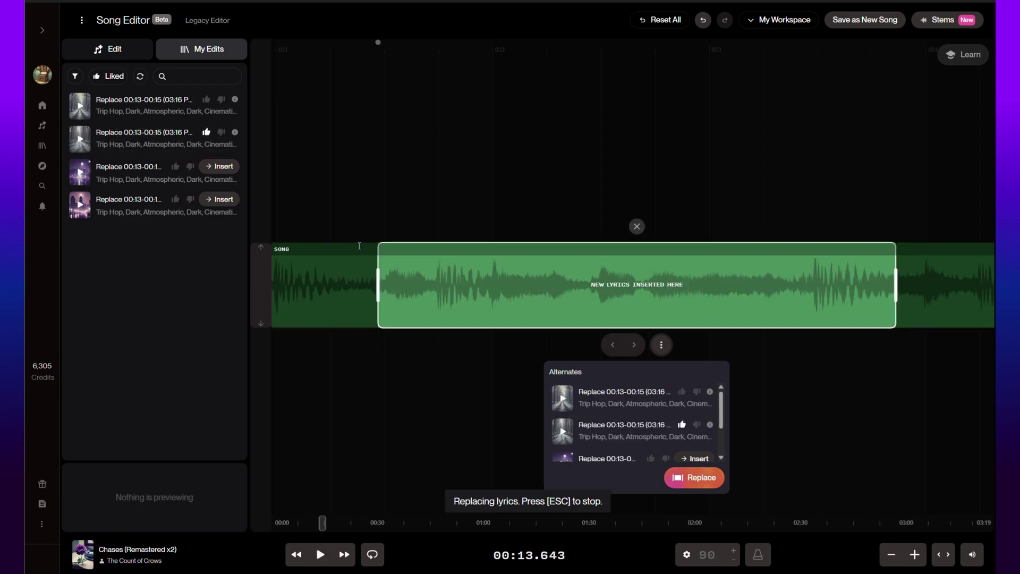
pyautogui.click(303, 259)
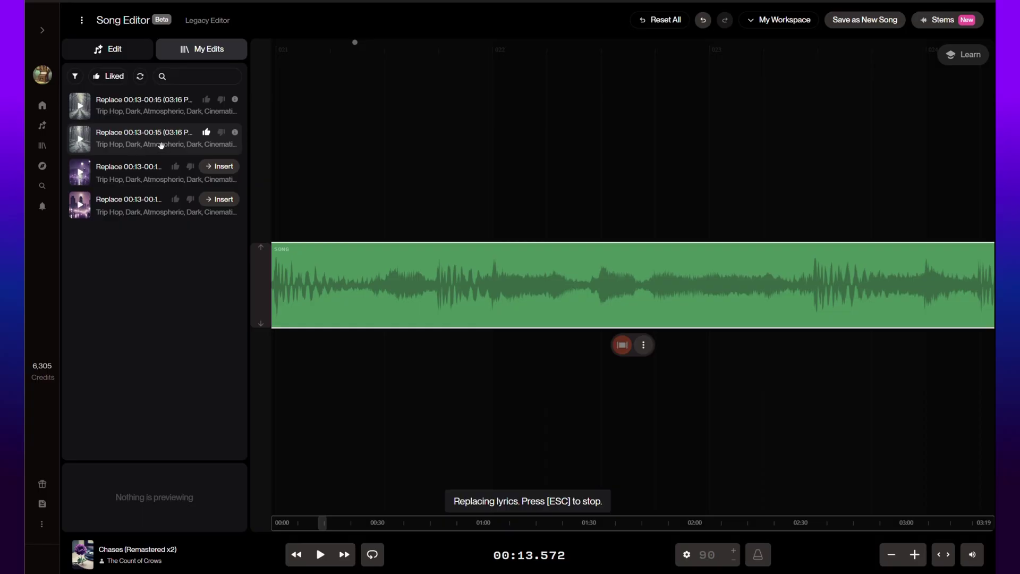
# - Replace the marked original line with 'Never seems to go the right way', keeping Fixed mode
pyautogui.click(114, 49)
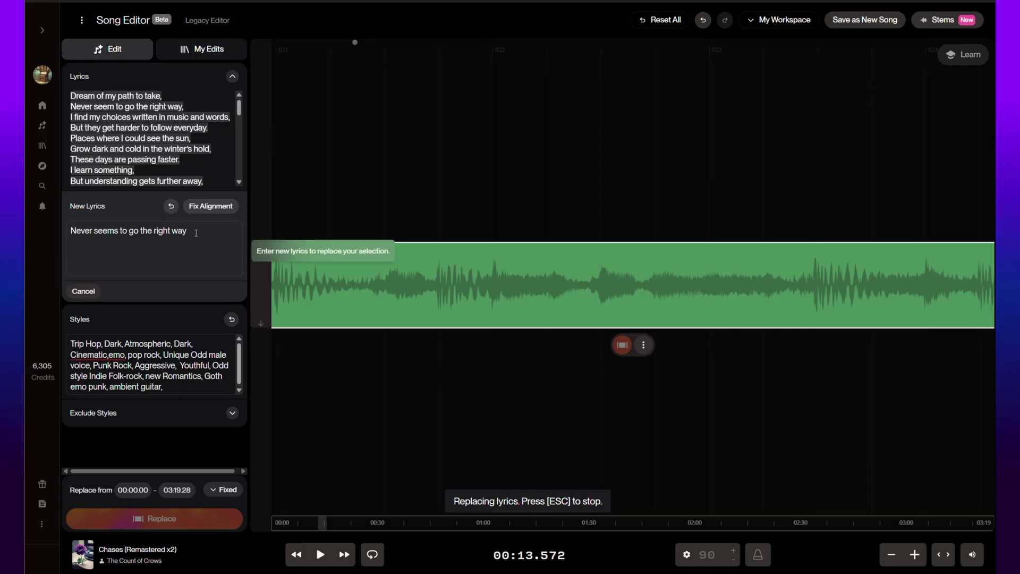
pyautogui.moveTo(198, 231); pyautogui.dragTo(57, 236)
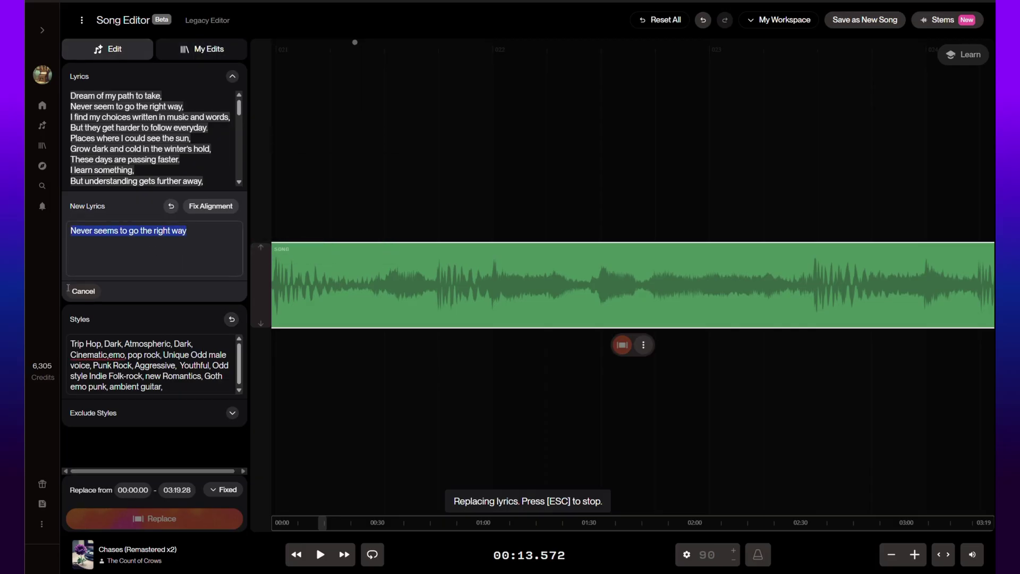
pyautogui.click(214, 489)
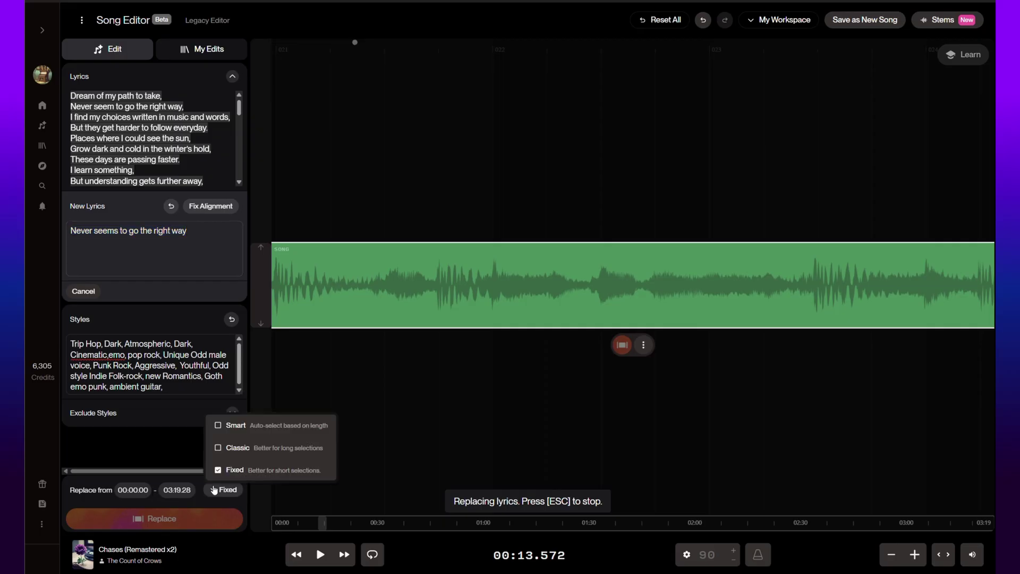
pyautogui.click(213, 489)
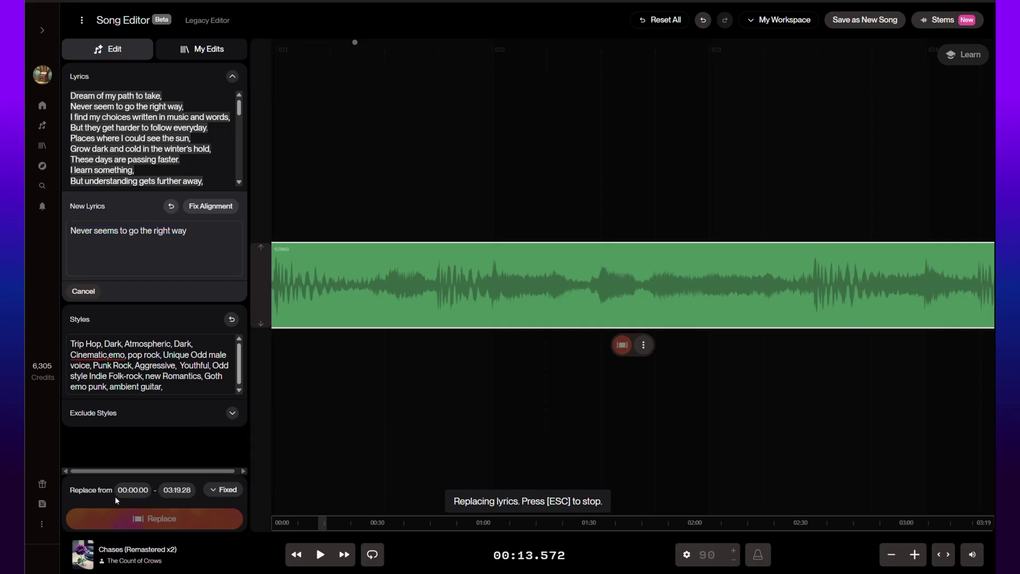
pyautogui.scroll(1, 131, 128)
pyautogui.moveTo(71, 110); pyautogui.dragTo(183, 110)
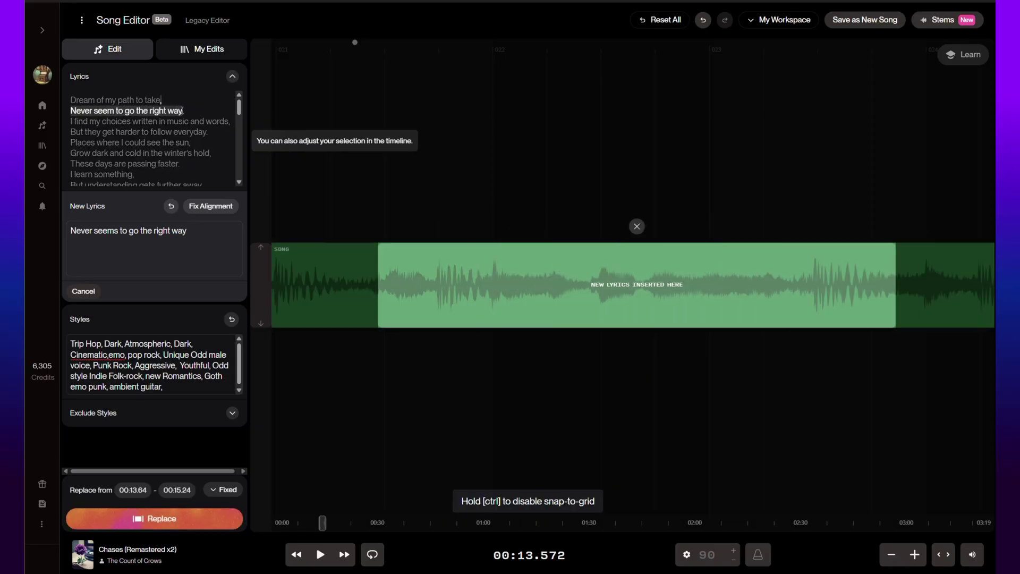
pyautogui.click(161, 519)
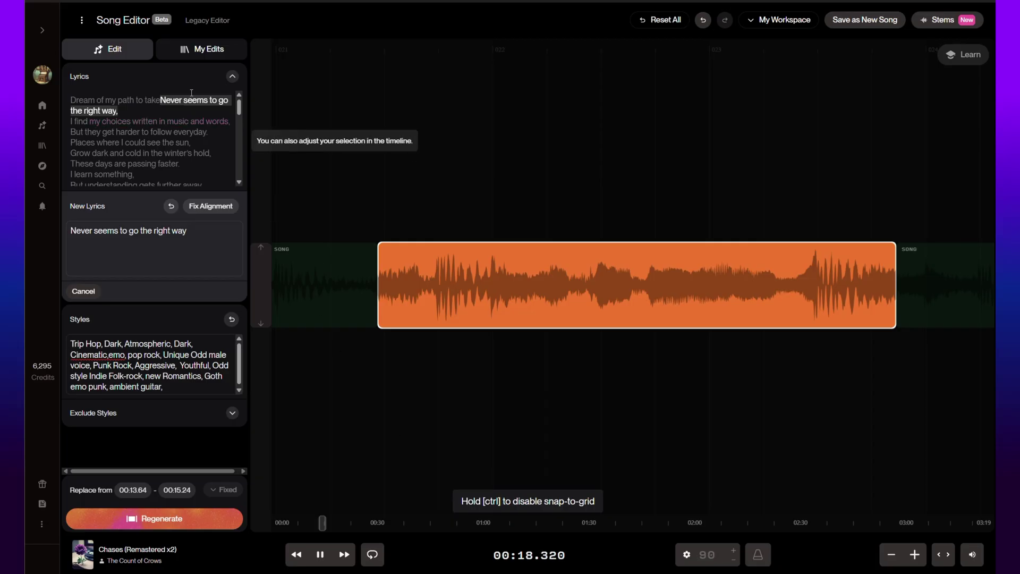
# - Preview the first alternate in My Edits and commit it to the 00:13–00:15 section
pyautogui.click(199, 48)
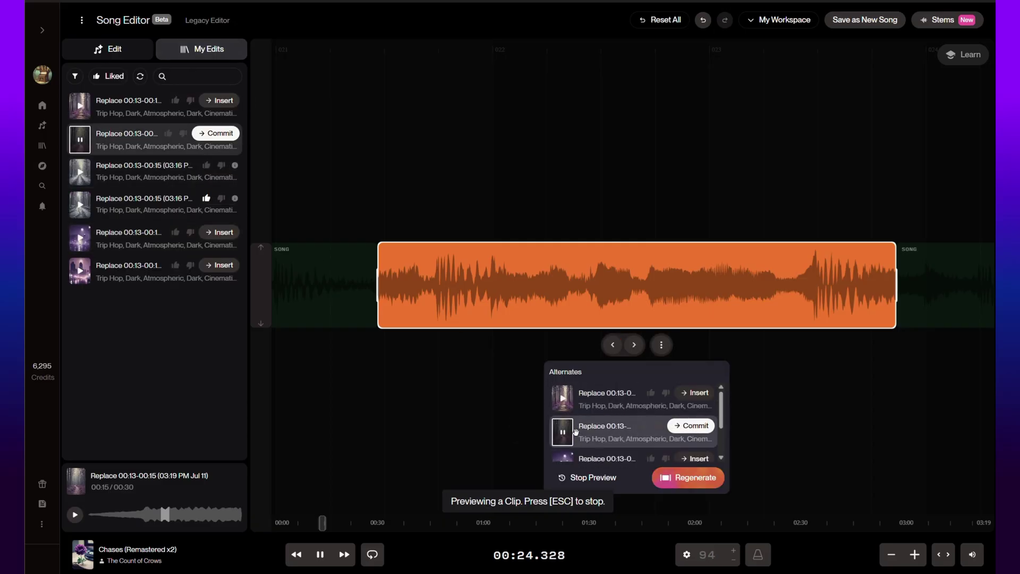
pyautogui.click(565, 399)
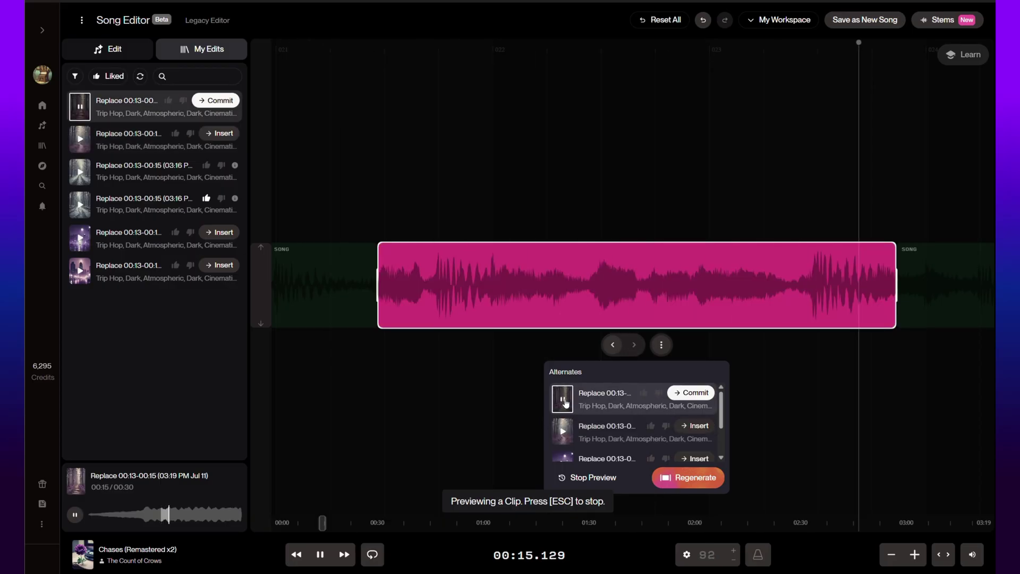
pyautogui.click(689, 393)
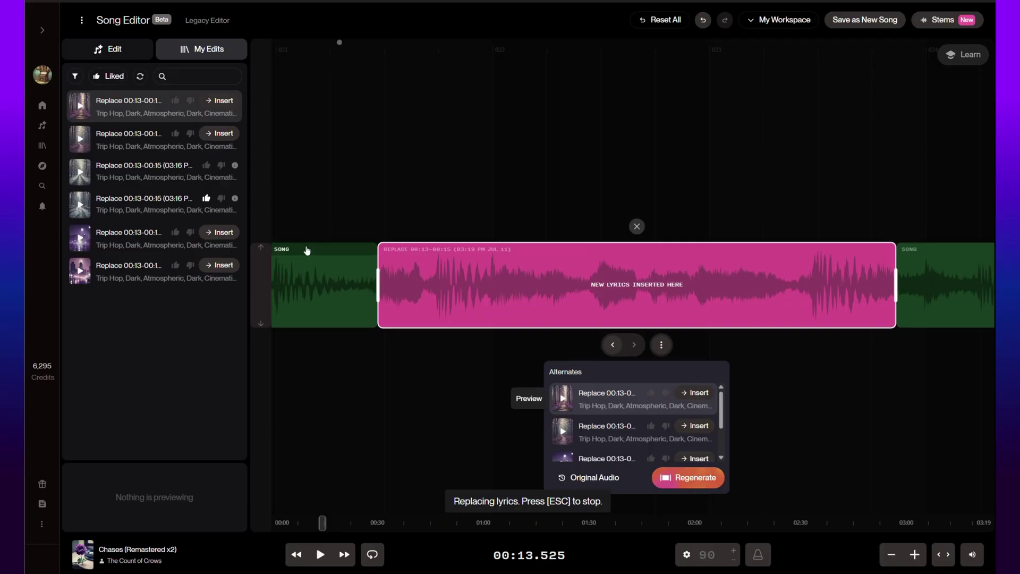
pyautogui.click(319, 283)
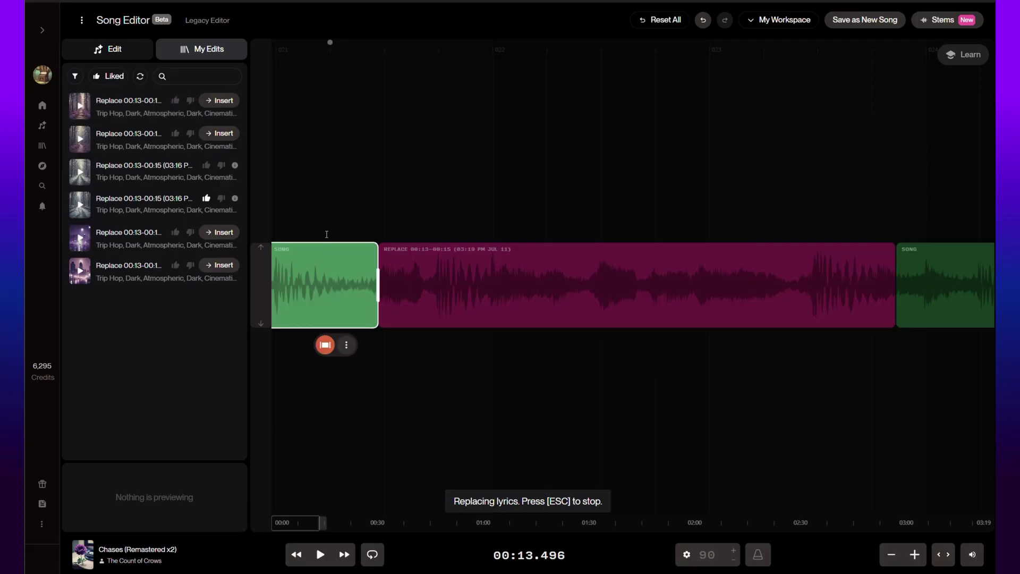
pyautogui.click(321, 554)
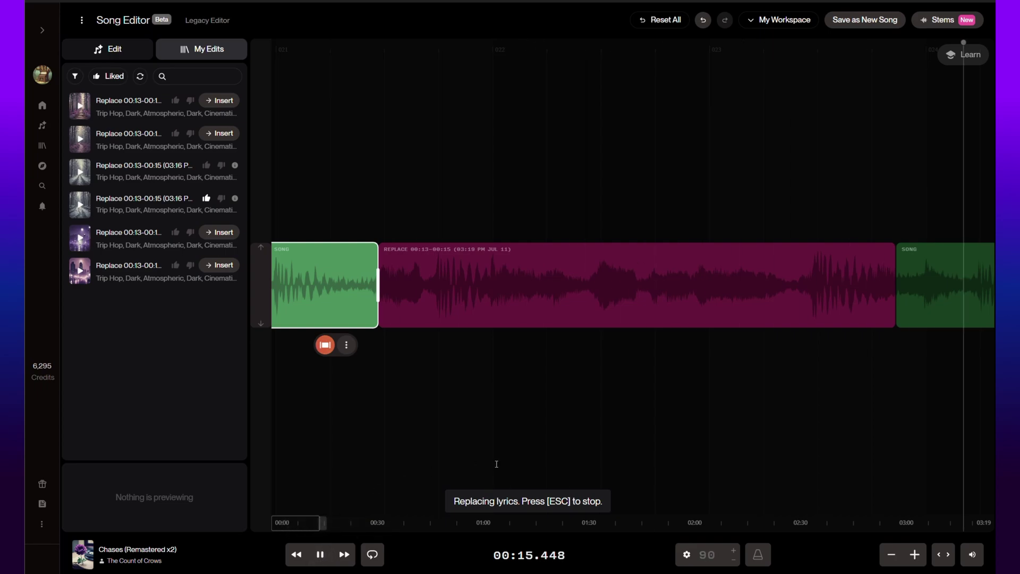
pyautogui.click(321, 554)
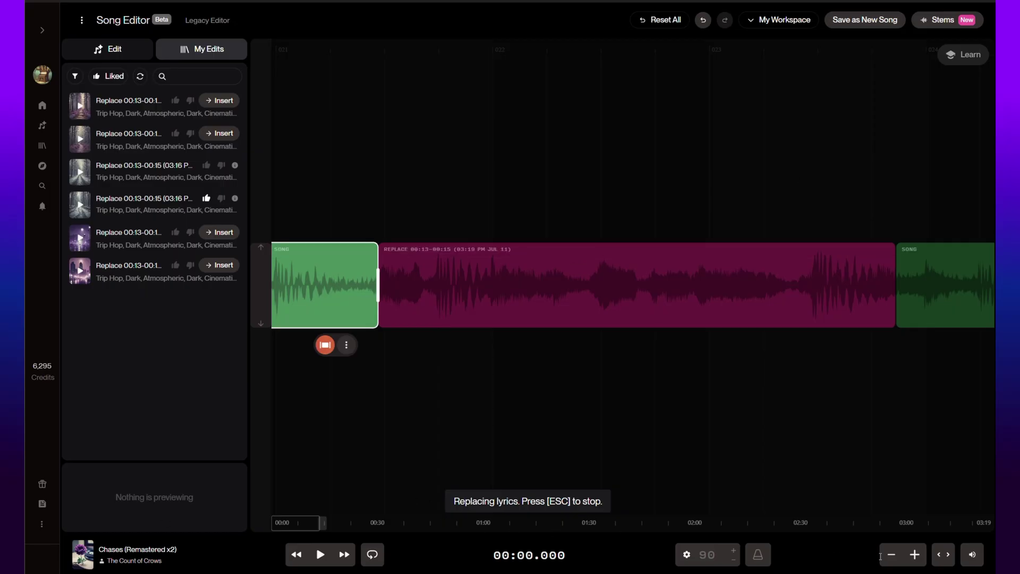
# - Fit the whole song, play its ending from near 3:12, and select everything before the tail
pyautogui.click(914, 555)
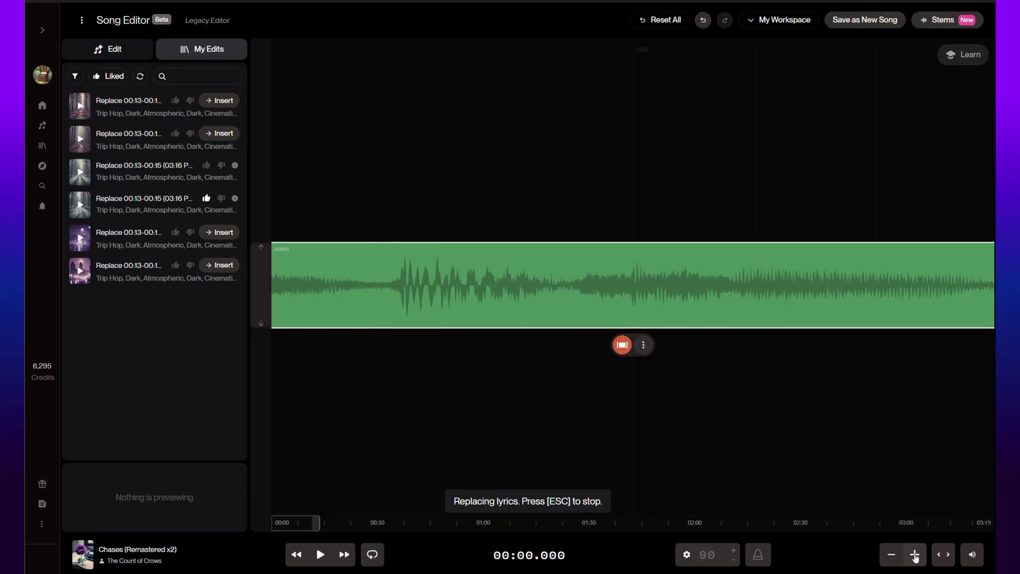
pyautogui.click(893, 554)
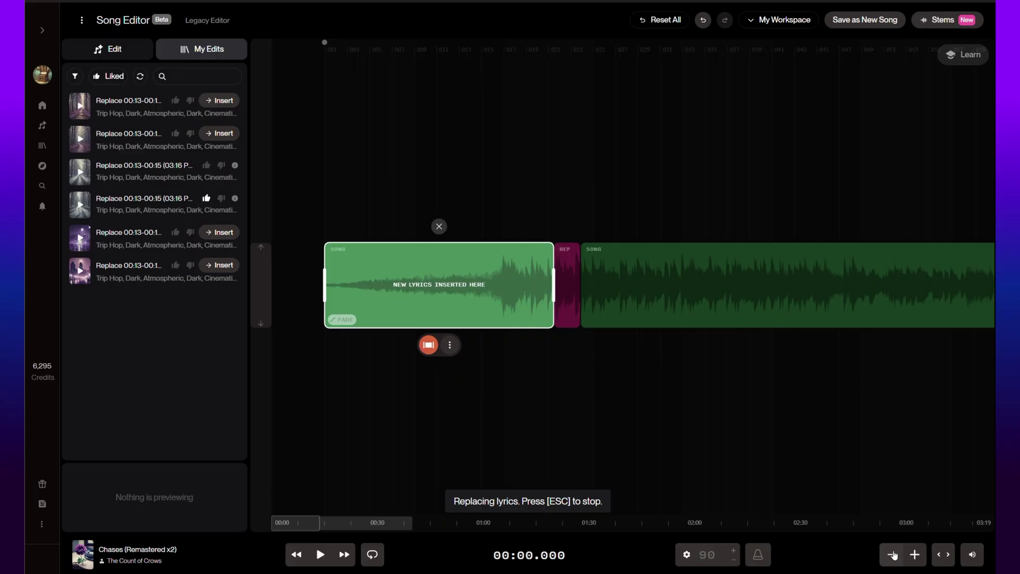
pyautogui.click(892, 554)
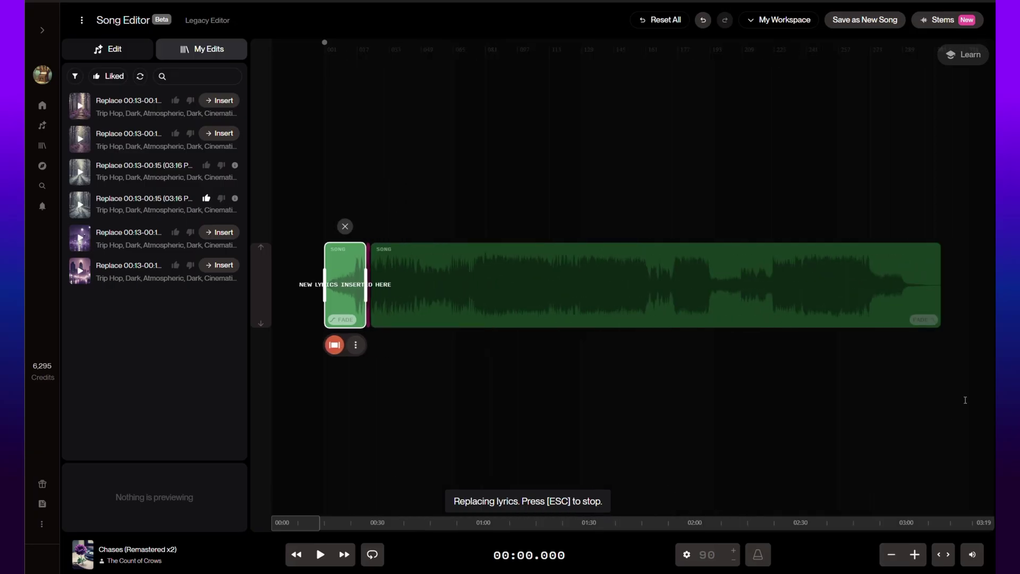
pyautogui.click(905, 259)
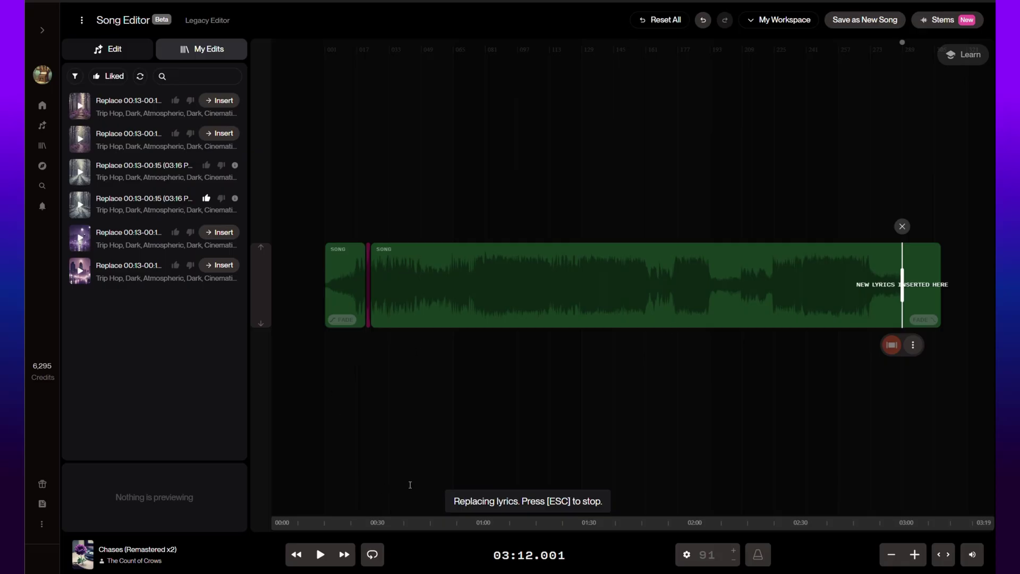
pyautogui.click(320, 553)
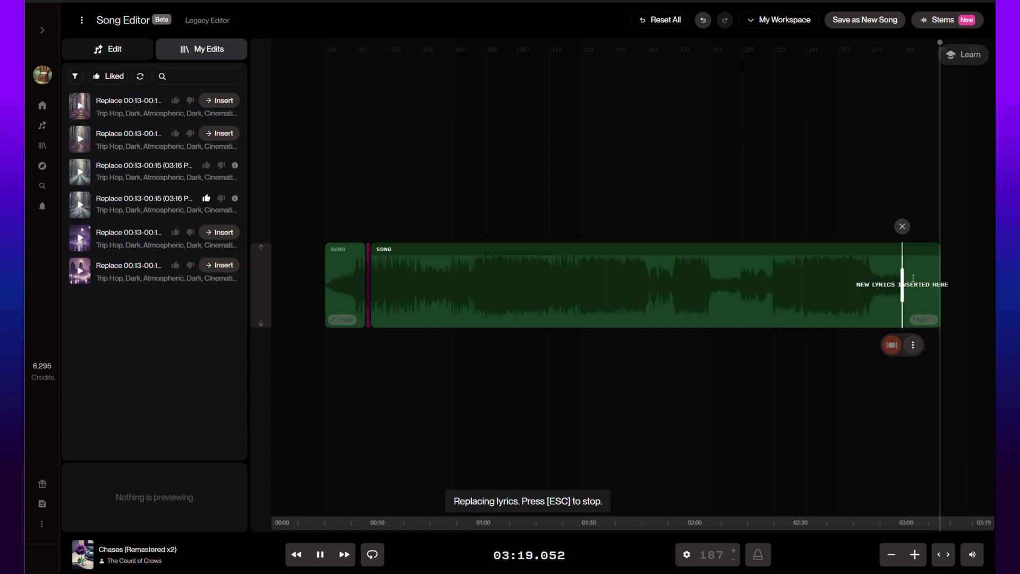
pyautogui.moveTo(903, 283)
pyautogui.mouseDown()
pyautogui.moveTo(934, 284)
pyautogui.moveTo(321, 319)
pyautogui.mouseUp()
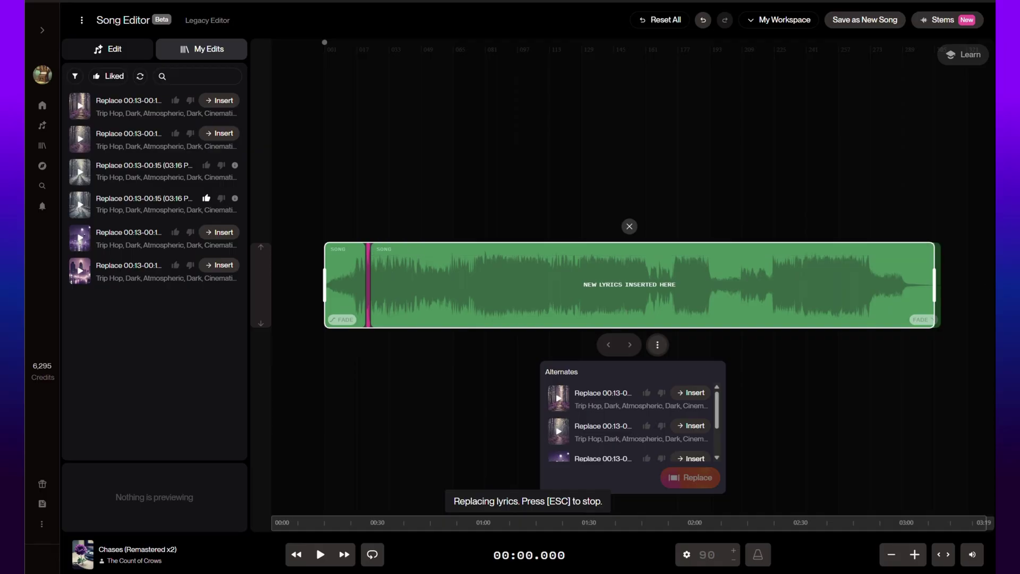
# - Crop the song to the selected region, removing its tail
pyautogui.rightClick(880, 281)
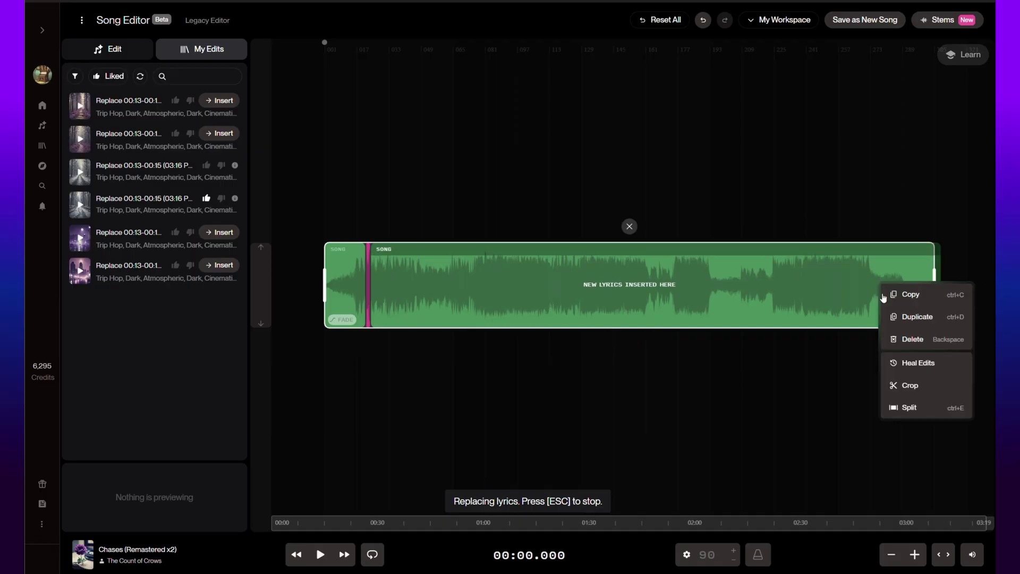
pyautogui.rightClick(905, 387)
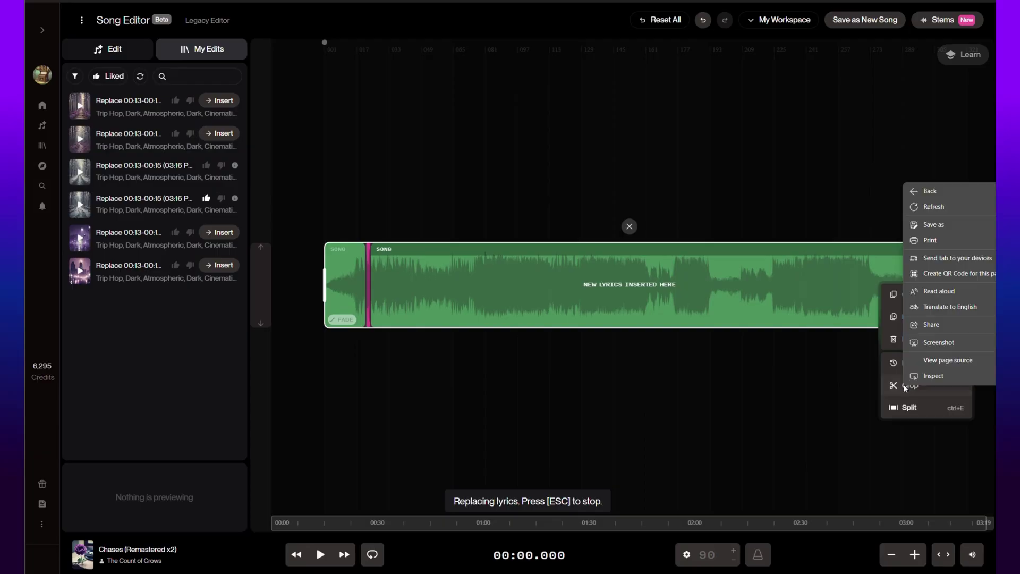
pyautogui.click(890, 385)
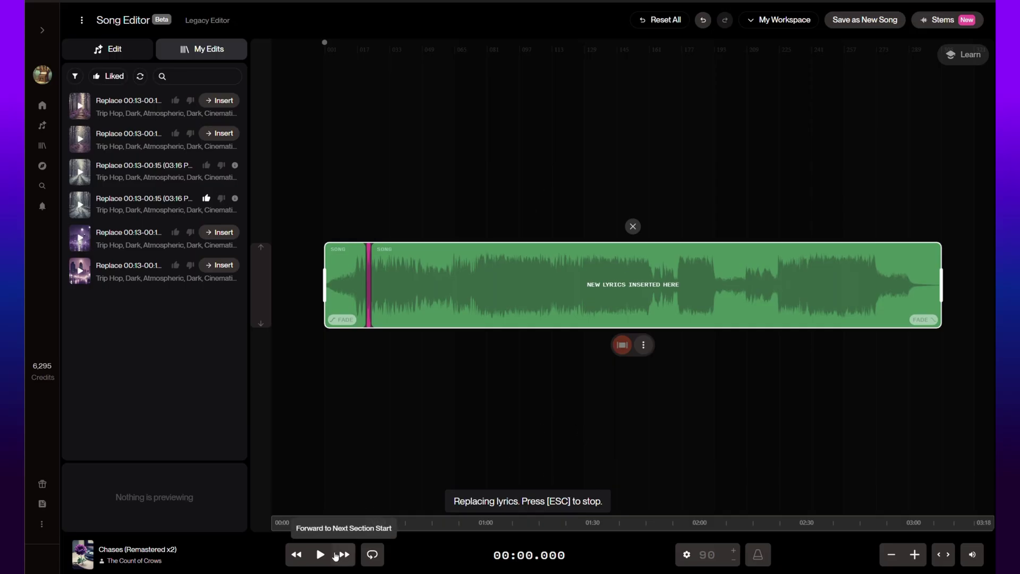
# - Play the cropped song and jump to its end at about 3:18
pyautogui.click(320, 553)
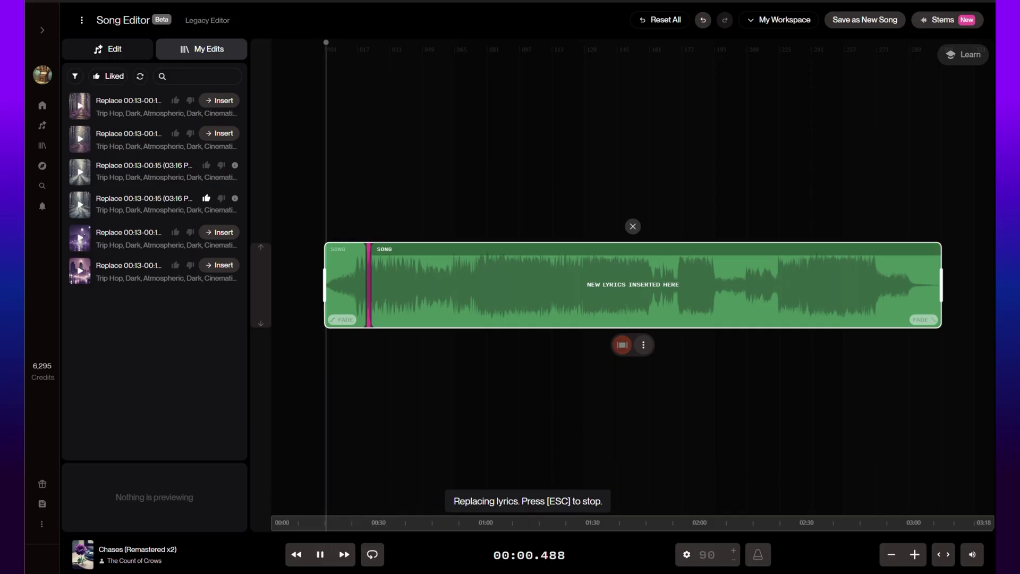
pyautogui.click(919, 259)
pyautogui.click(921, 227)
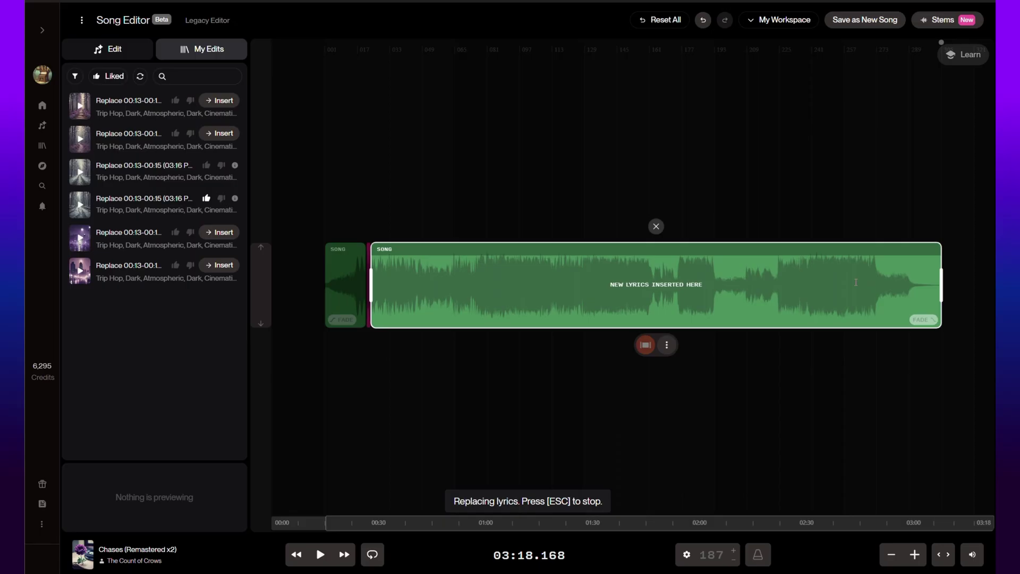
# - Select the region around the short clip's joint near 0:10 and apply Heal Edits
pyautogui.rightClick(808, 286)
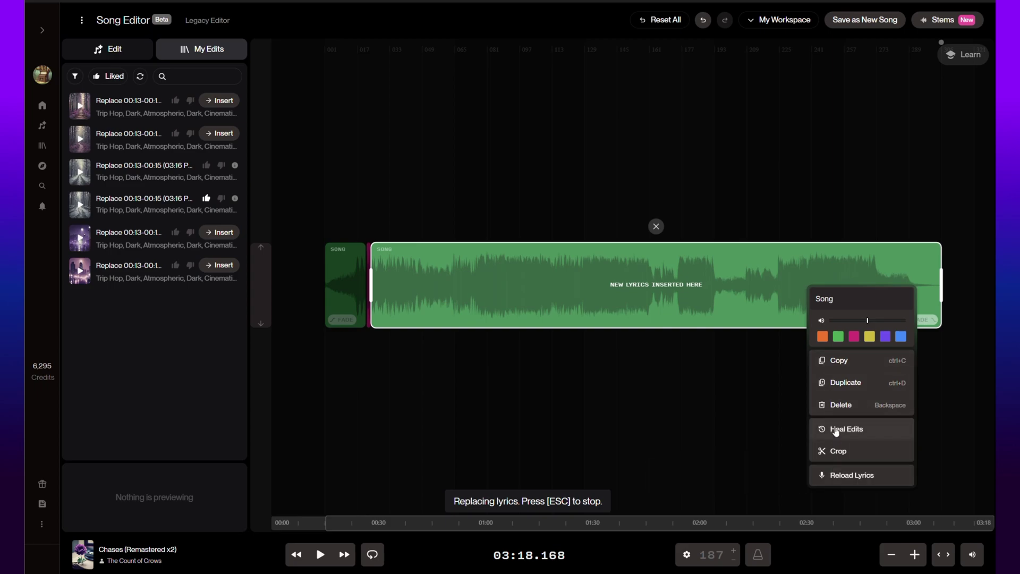
pyautogui.click(835, 432)
pyautogui.click(361, 272)
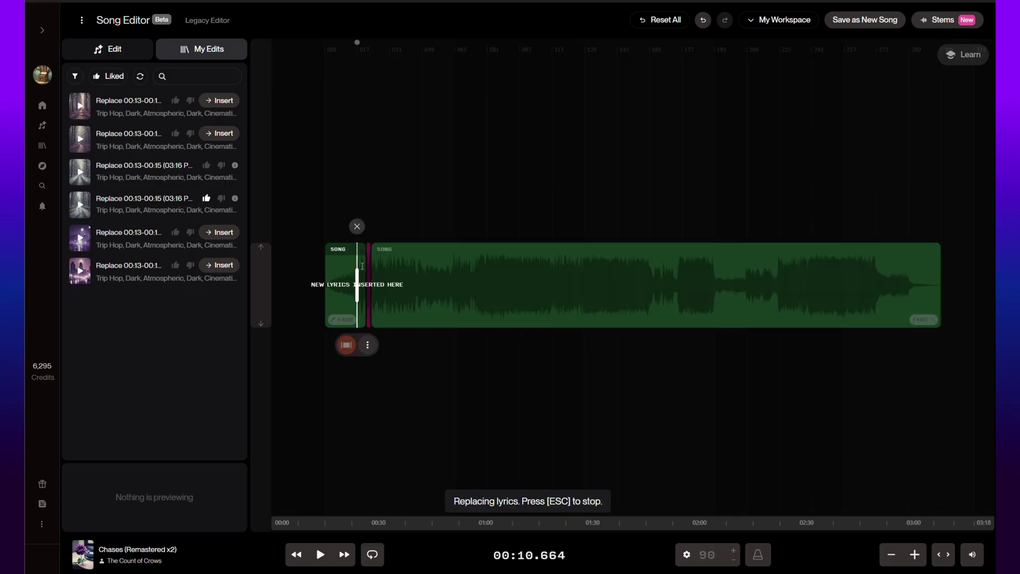
pyautogui.moveTo(361, 271); pyautogui.dragTo(381, 271)
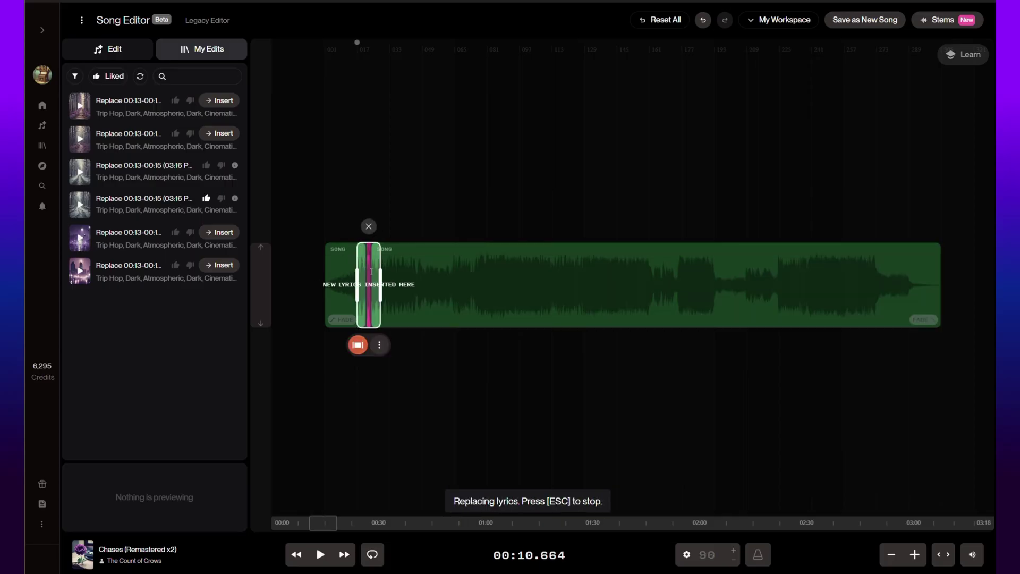
pyautogui.rightClick(370, 271)
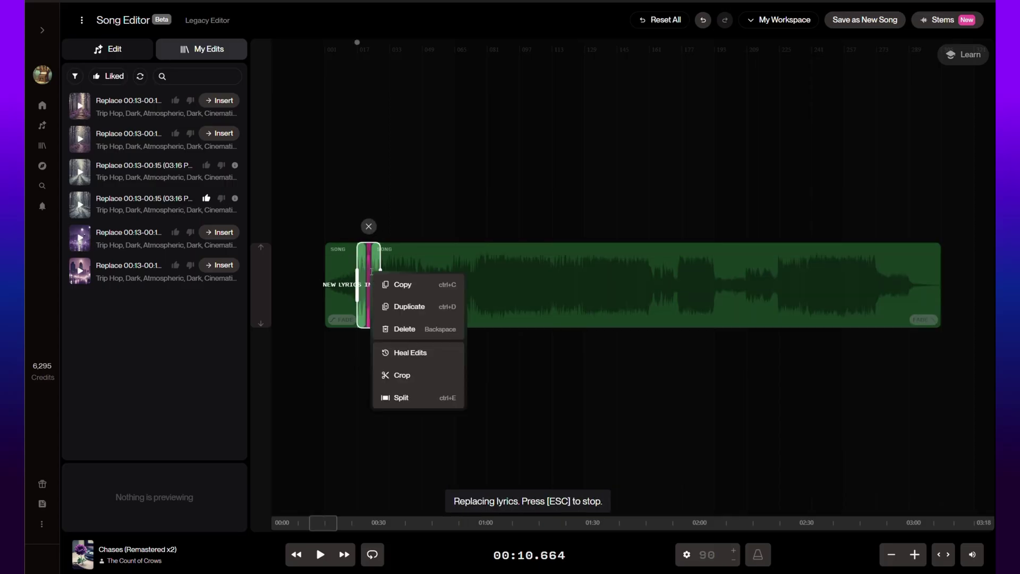
pyautogui.click(410, 352)
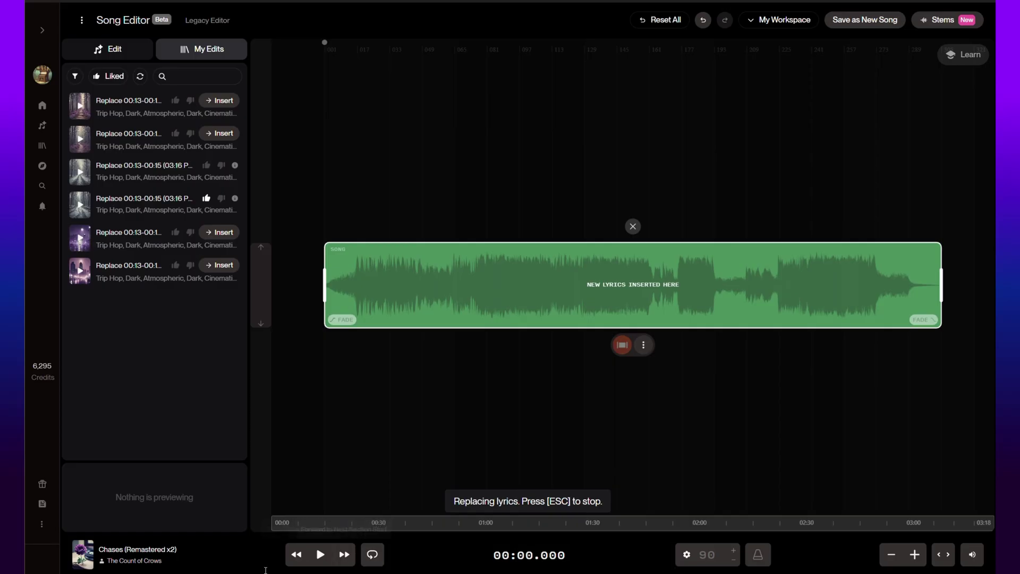
pyautogui.click(320, 553)
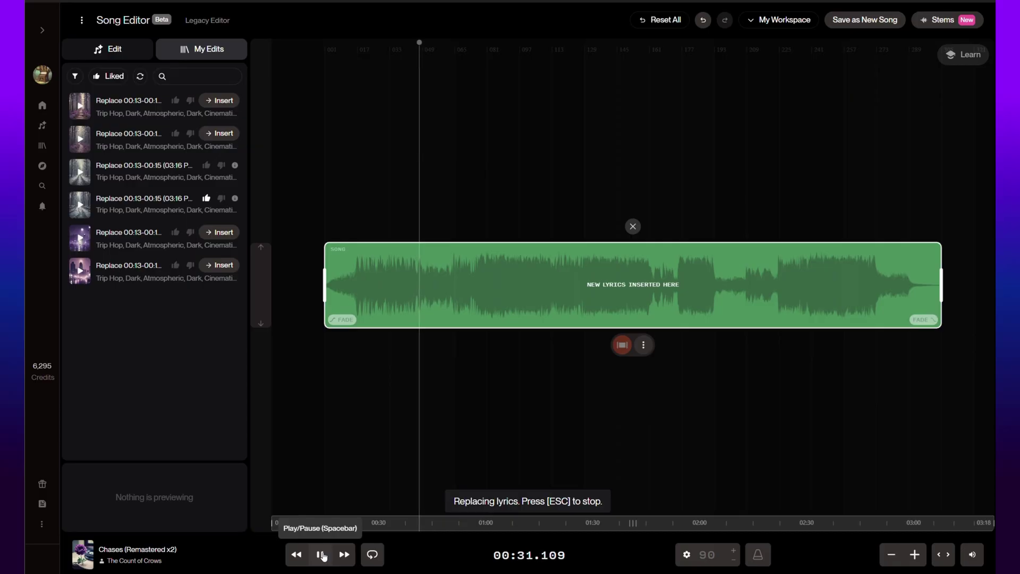
pyautogui.click(322, 555)
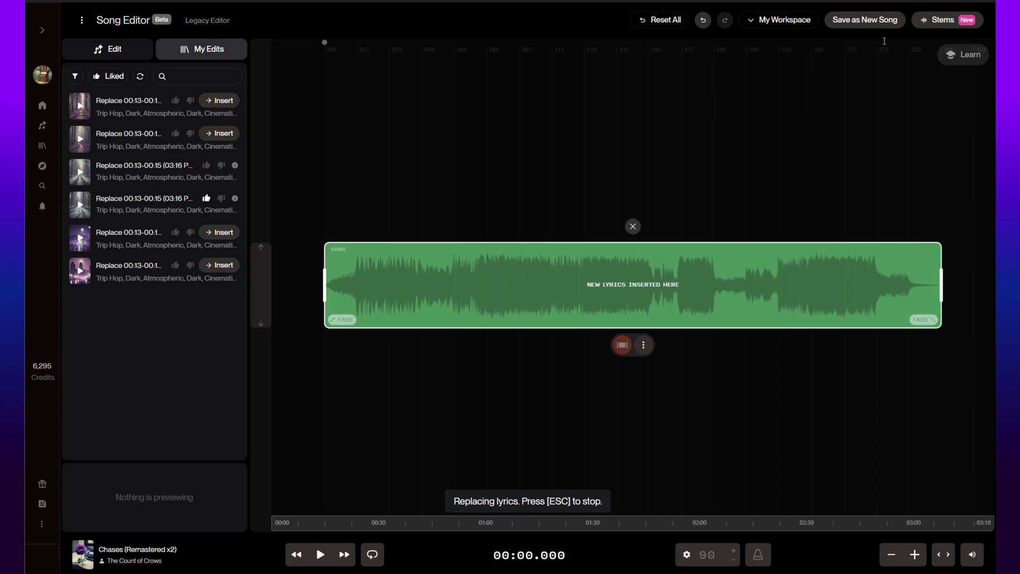
# - Save the healed 03:18 track as the new song 'Chases (Remastered x2) (Edit)'
pyautogui.click(864, 21)
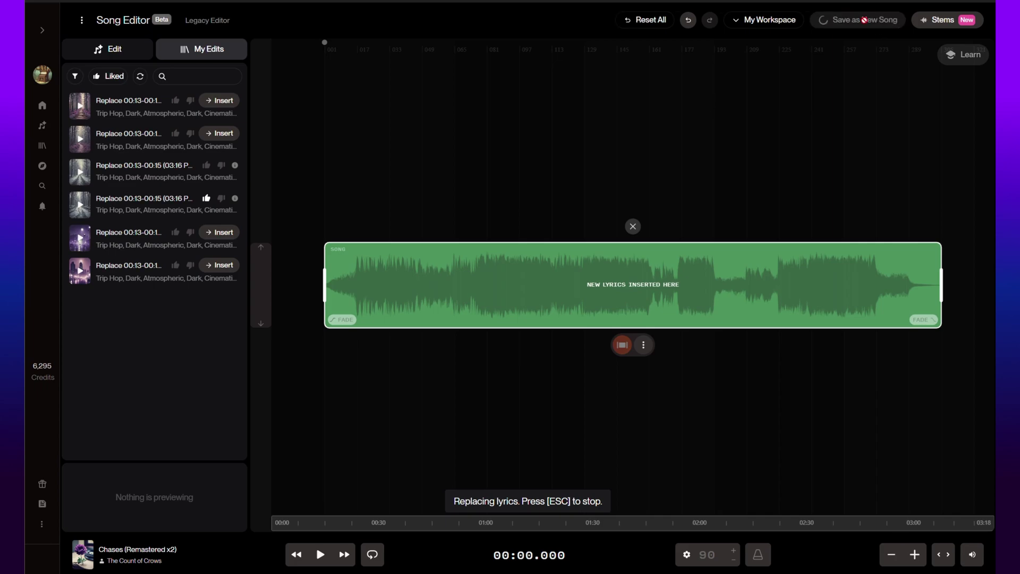